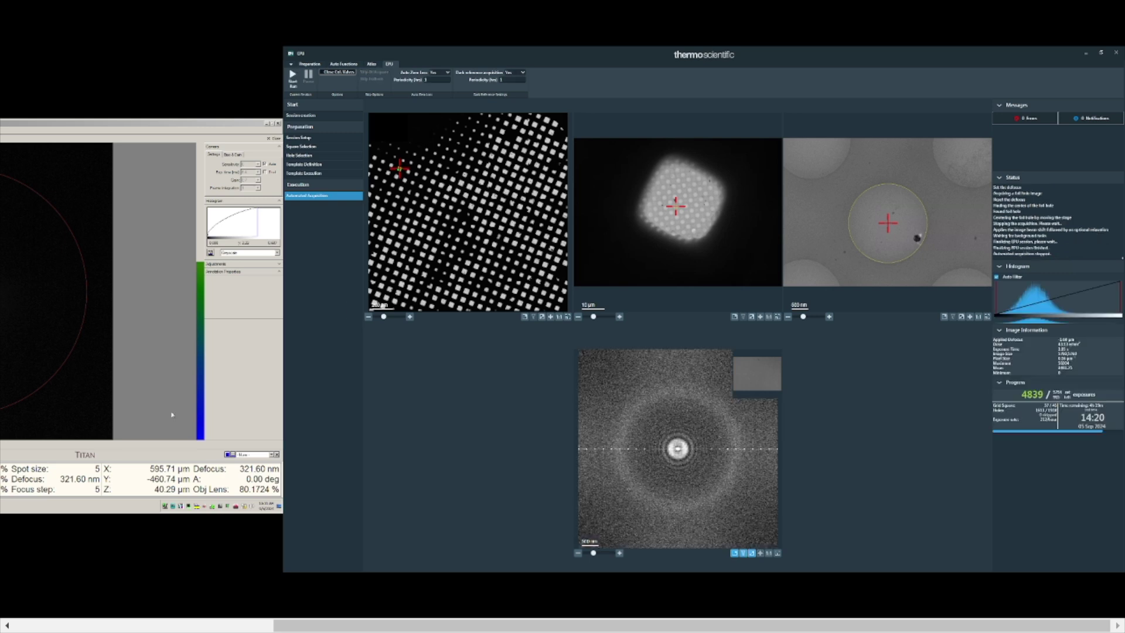
Close the microscope's column valves
scroll(290, 407, left, 2)
scroll(290, 407, left, 10)
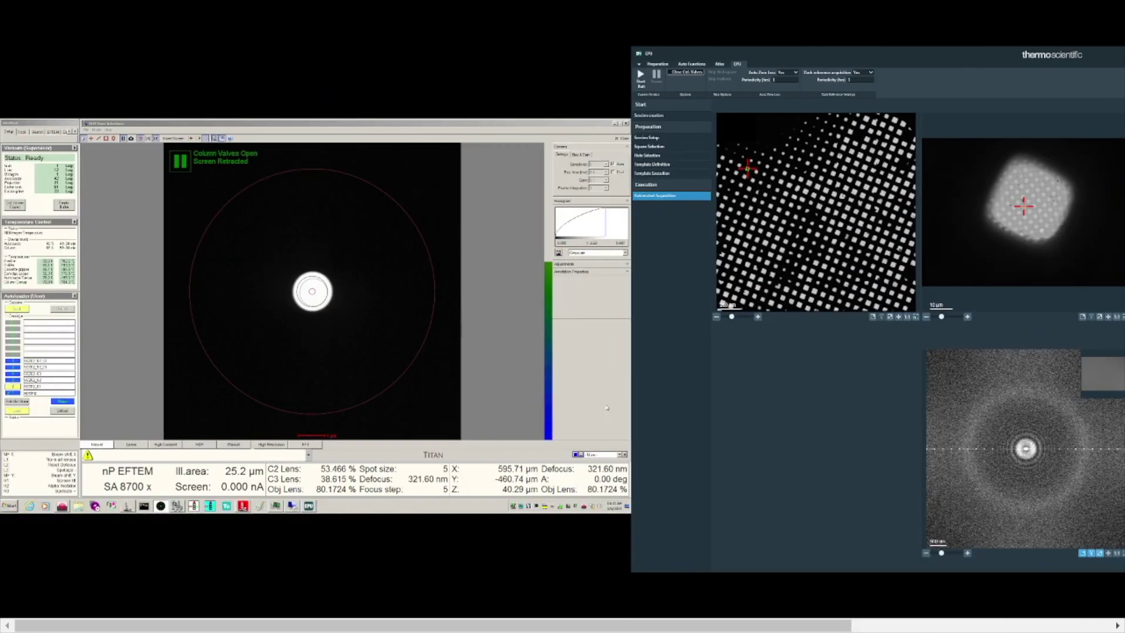
click(20, 207)
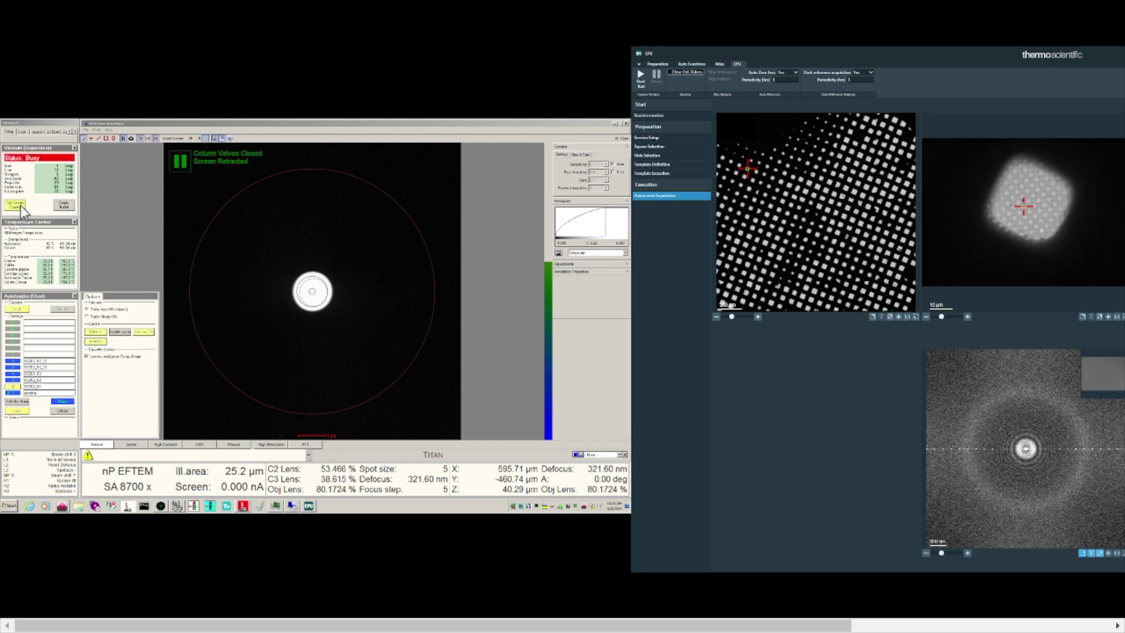
Load the SC202_02 cartridge from autoloader slot 3 onto the stage
scroll(20, 207, up, 5)
scroll(54, 245, up, 1)
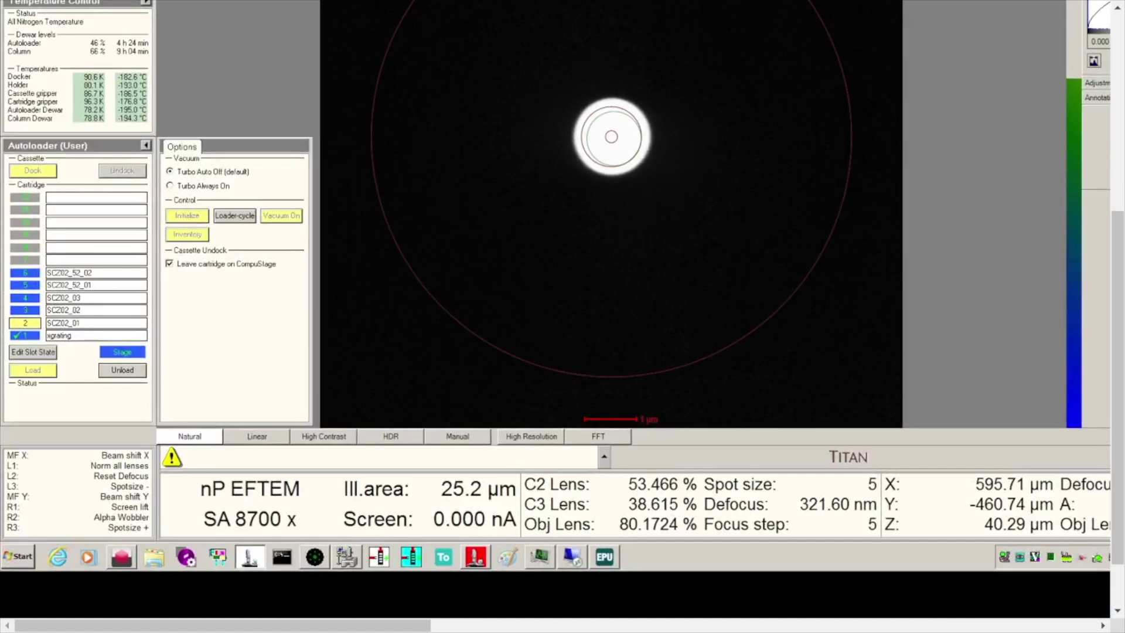
click(26, 310)
click(41, 371)
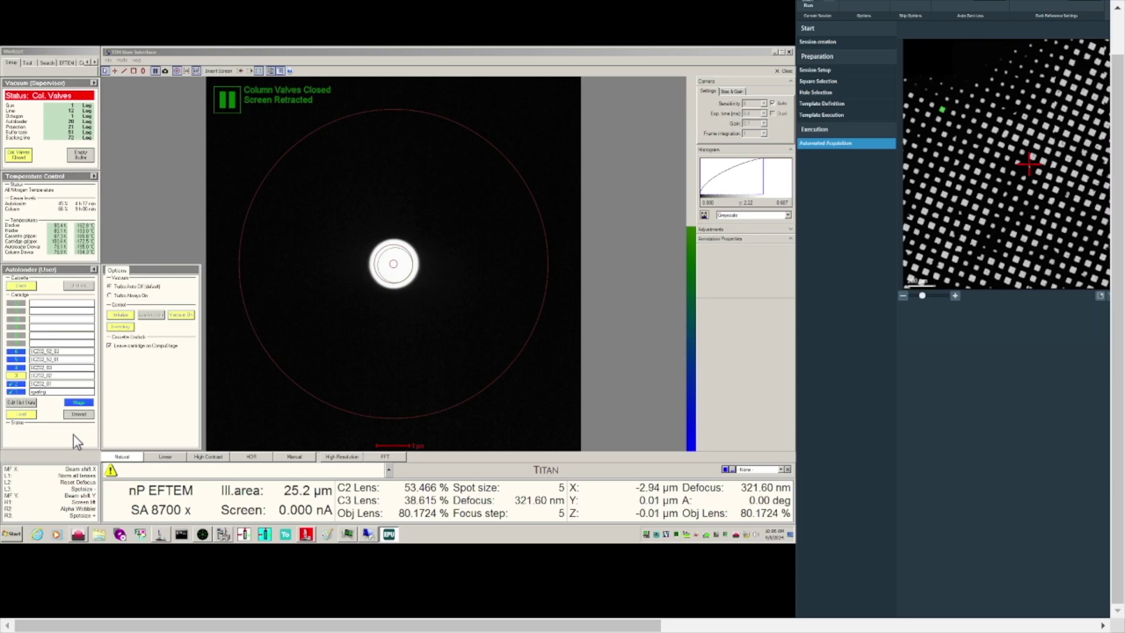
Open the column valves and start atlas screening of only the SC202_02 grid in slot 3
click(27, 158)
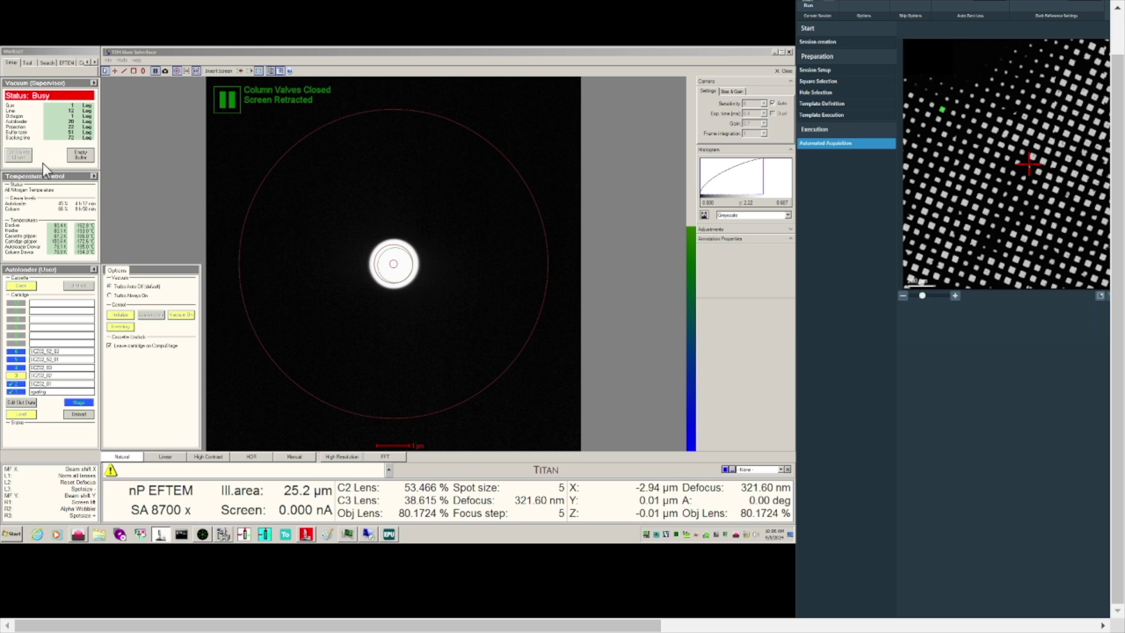
scroll(44, 163, right, 10)
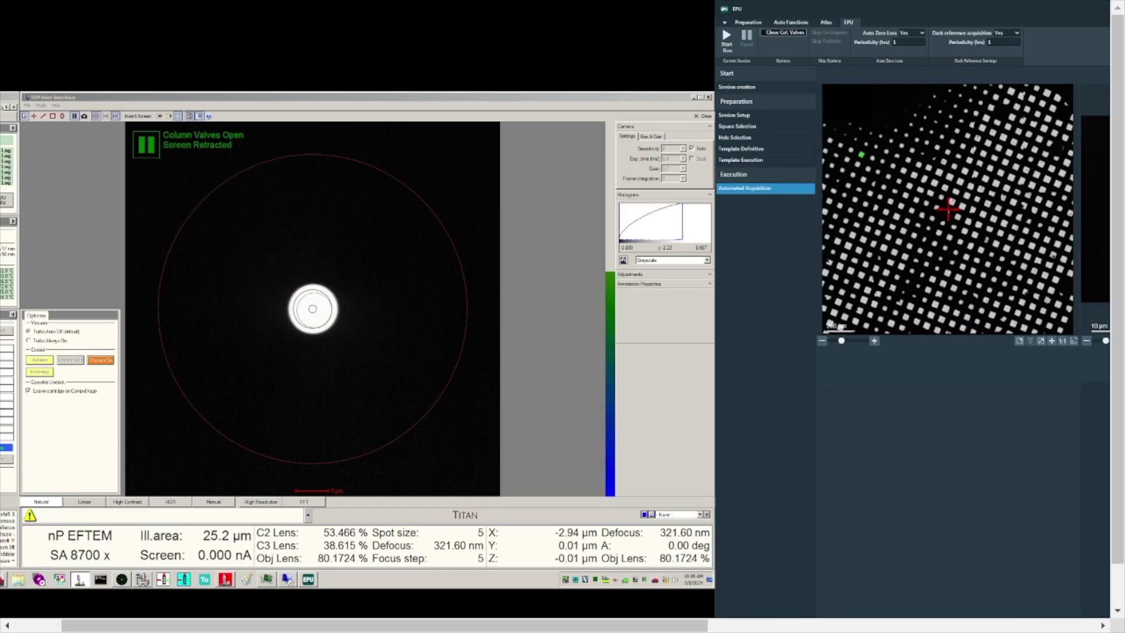
scroll(562, 316, right, 3)
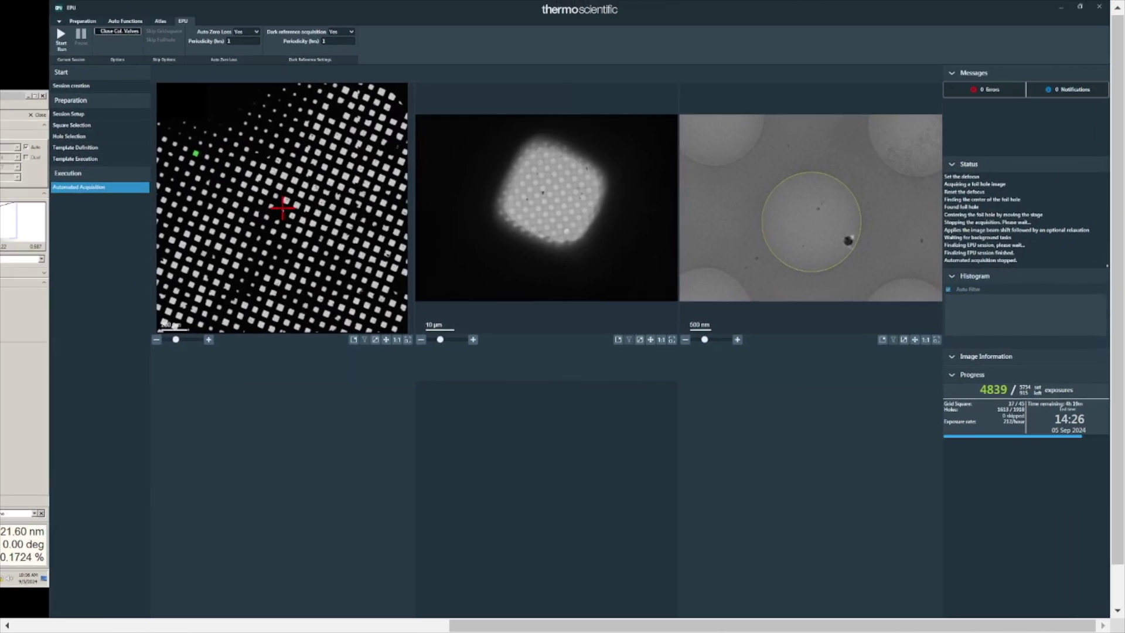
click(160, 21)
click(57, 319)
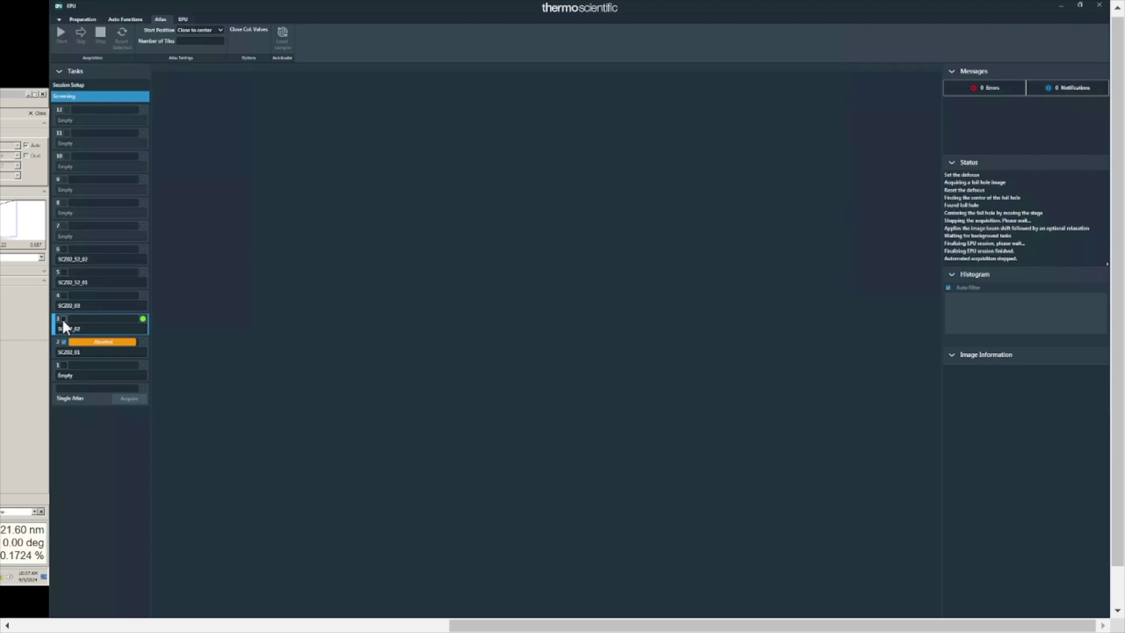
click(62, 319)
click(61, 43)
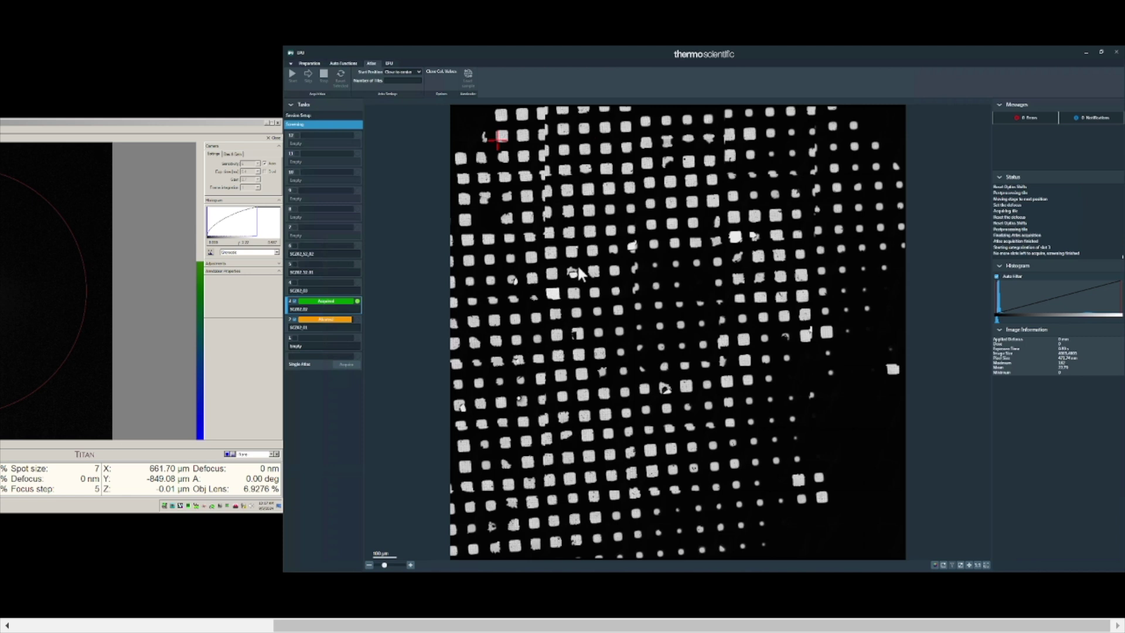
Move the stage to the large, bright empty square near the broken squares in the acquired atlas
scroll(579, 275, up, 3)
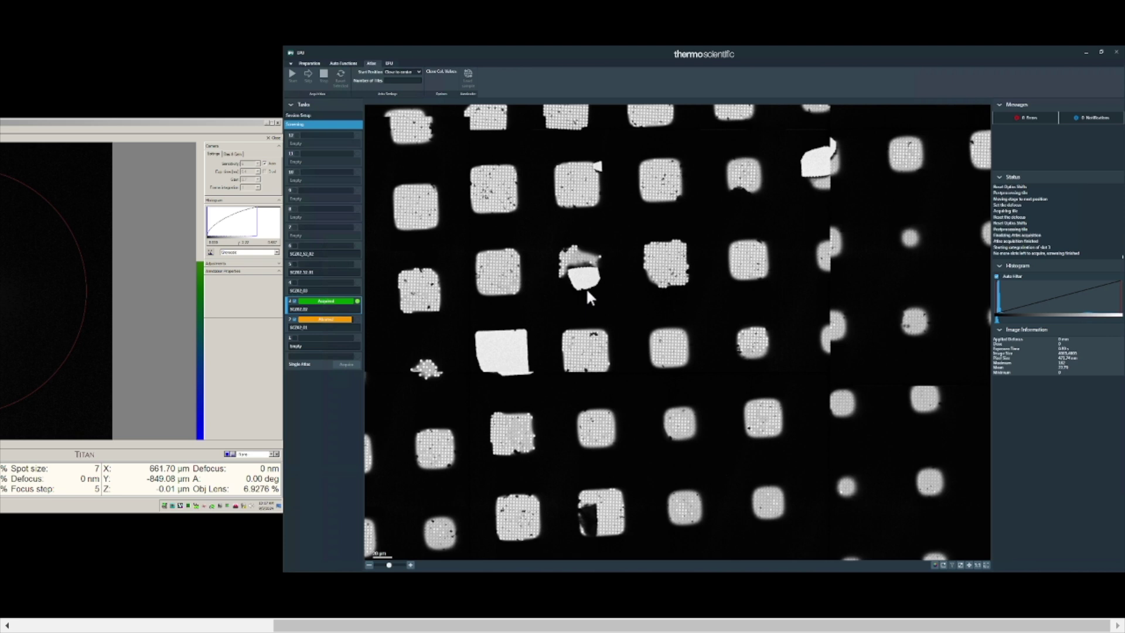
scroll(587, 284, up, 1)
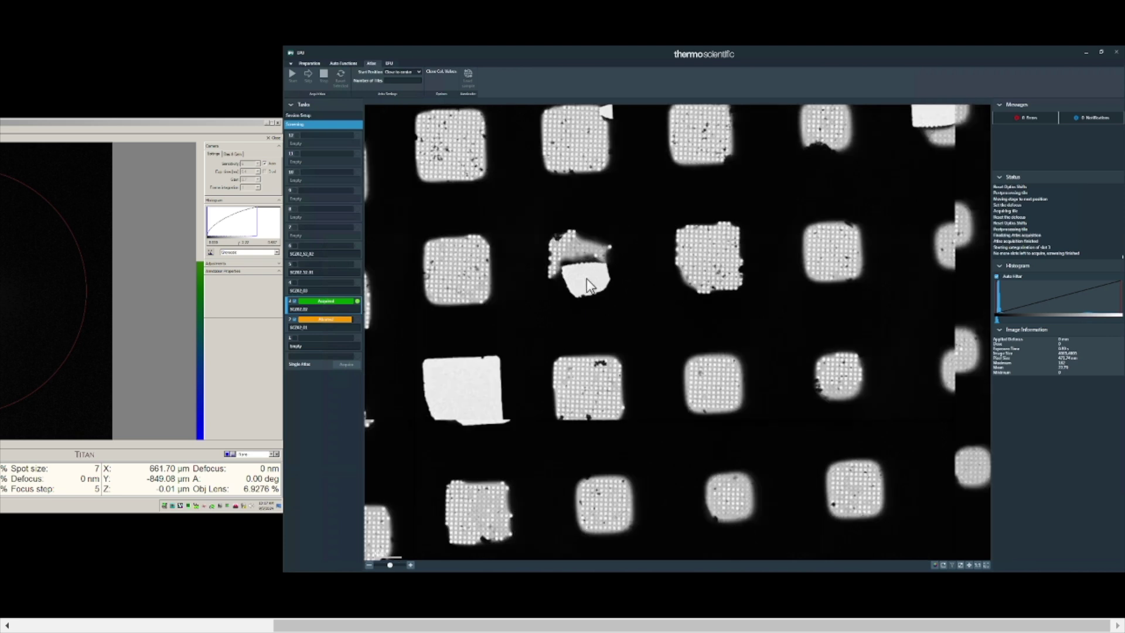
right_click(465, 394)
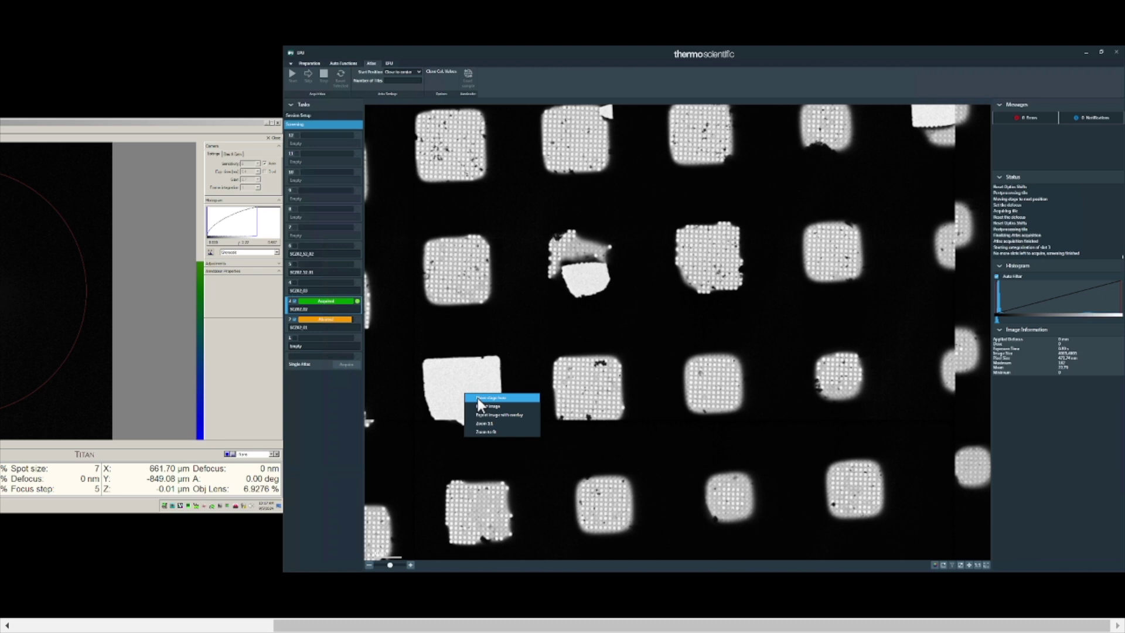
click(477, 399)
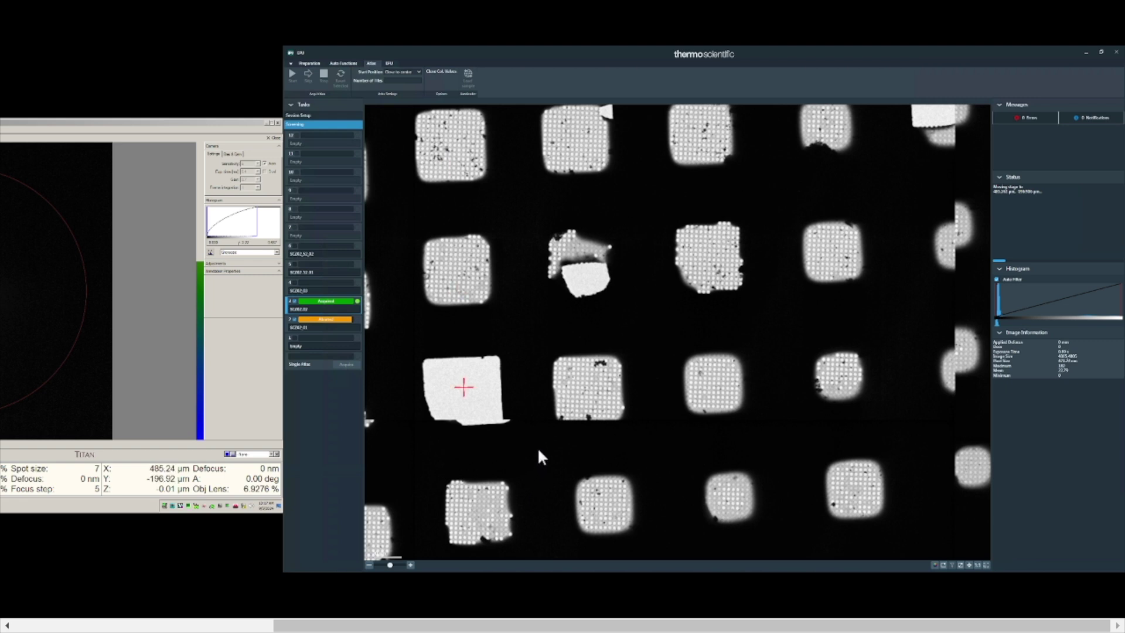
Select the Data Acquisition preset and apply its optics settings to the microscope
click(310, 63)
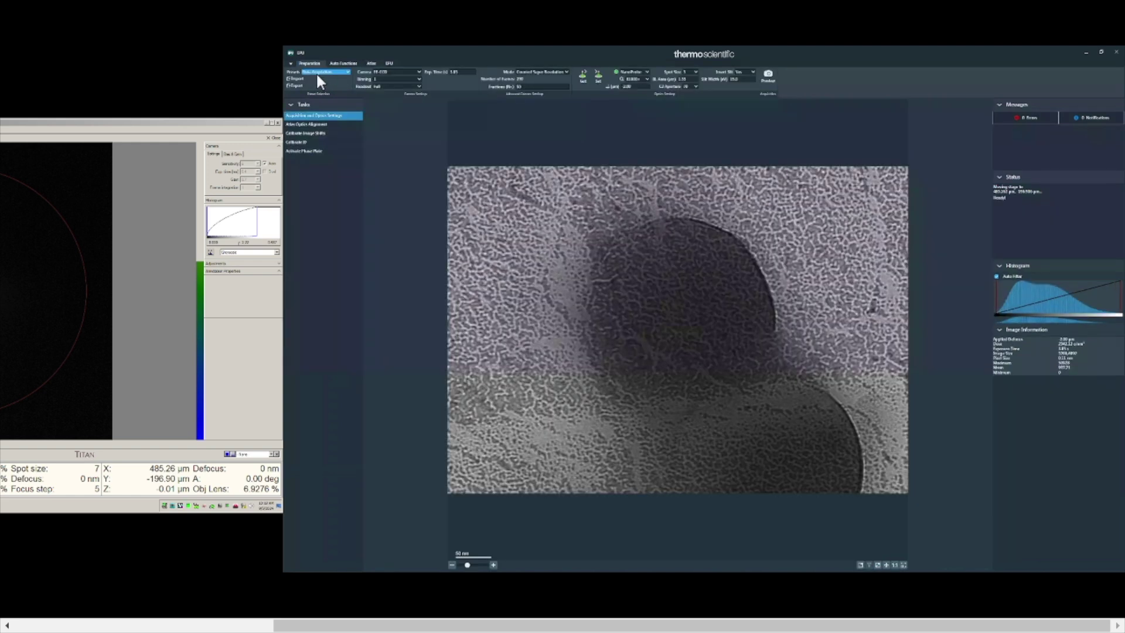
click(320, 72)
click(324, 95)
click(600, 77)
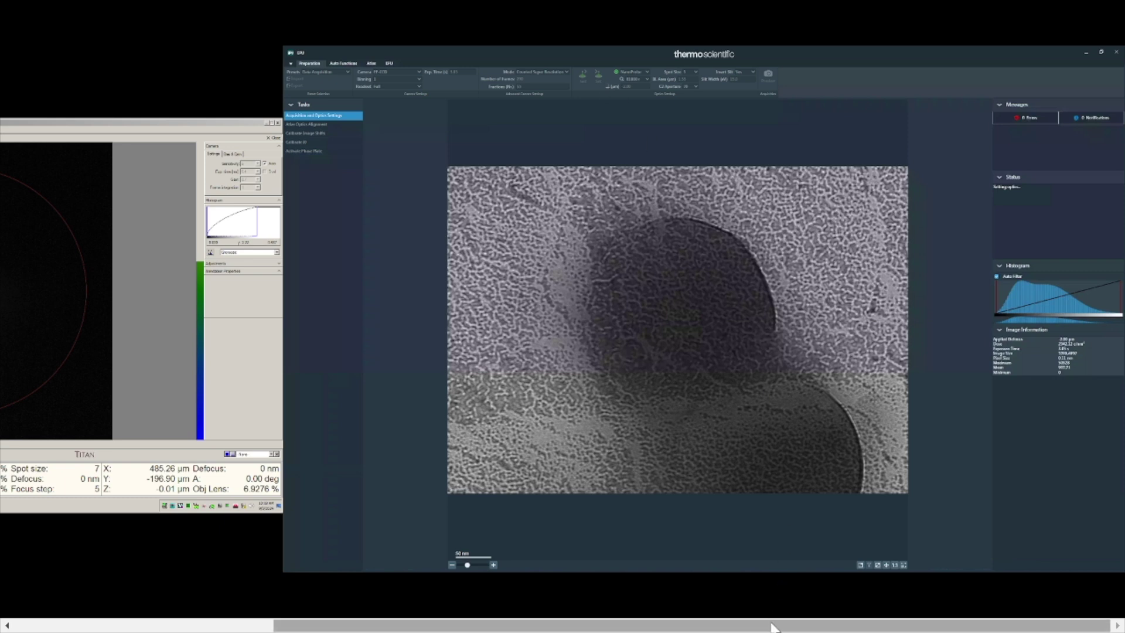
Switch to DigitalMicrograph and center the energy filter's zero-loss peak
drag(772, 626, 513, 627)
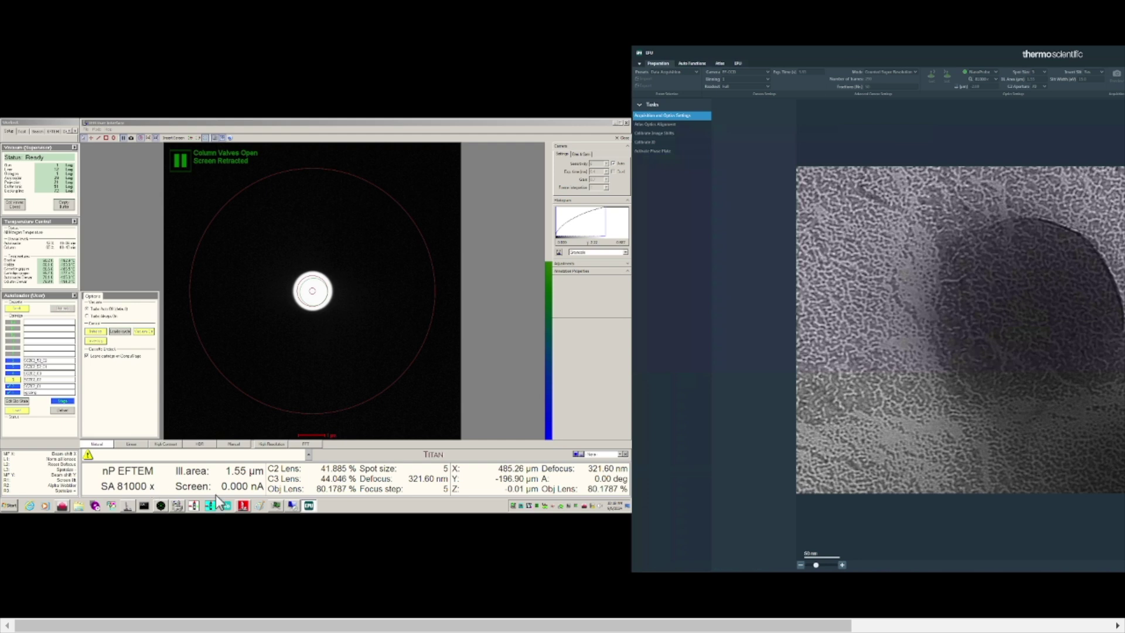
click(292, 505)
drag(445, 626, 704, 627)
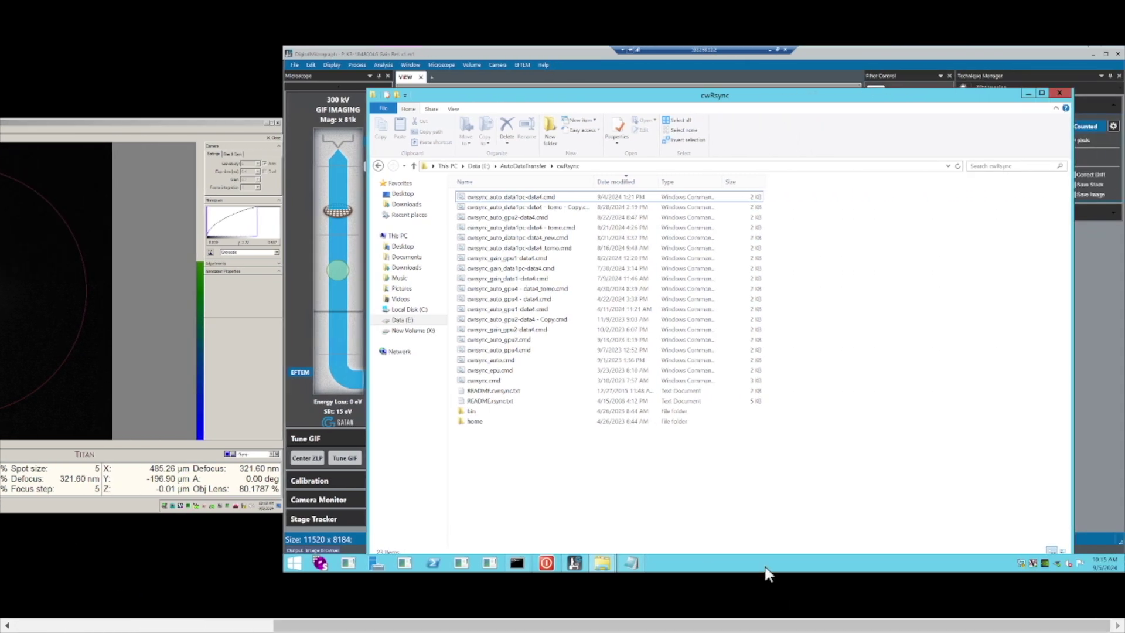
click(573, 564)
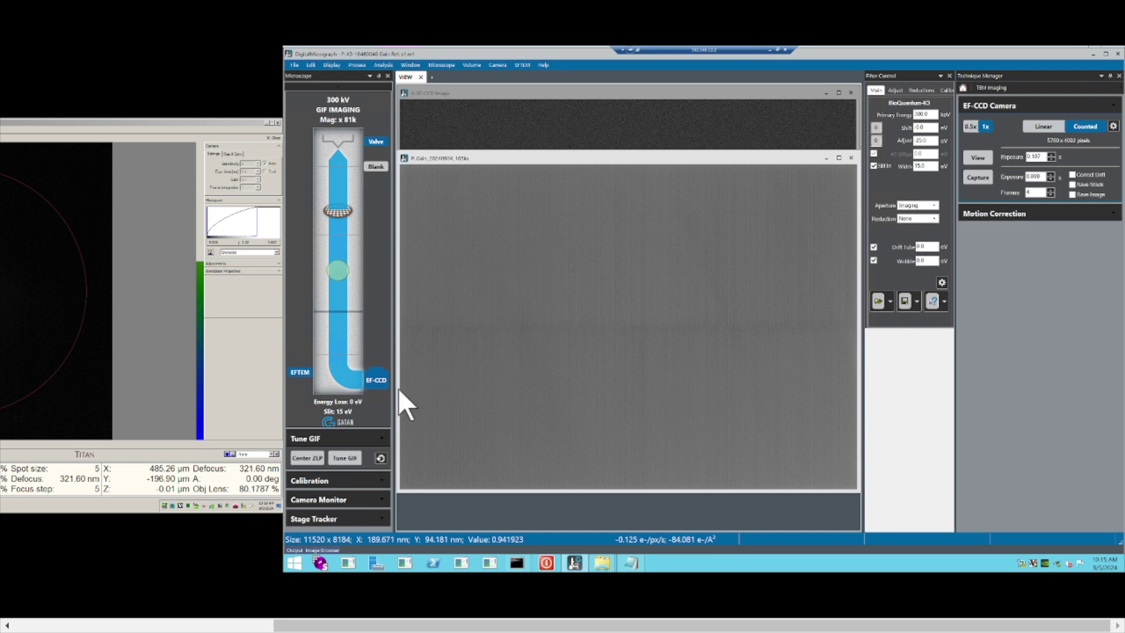
click(311, 458)
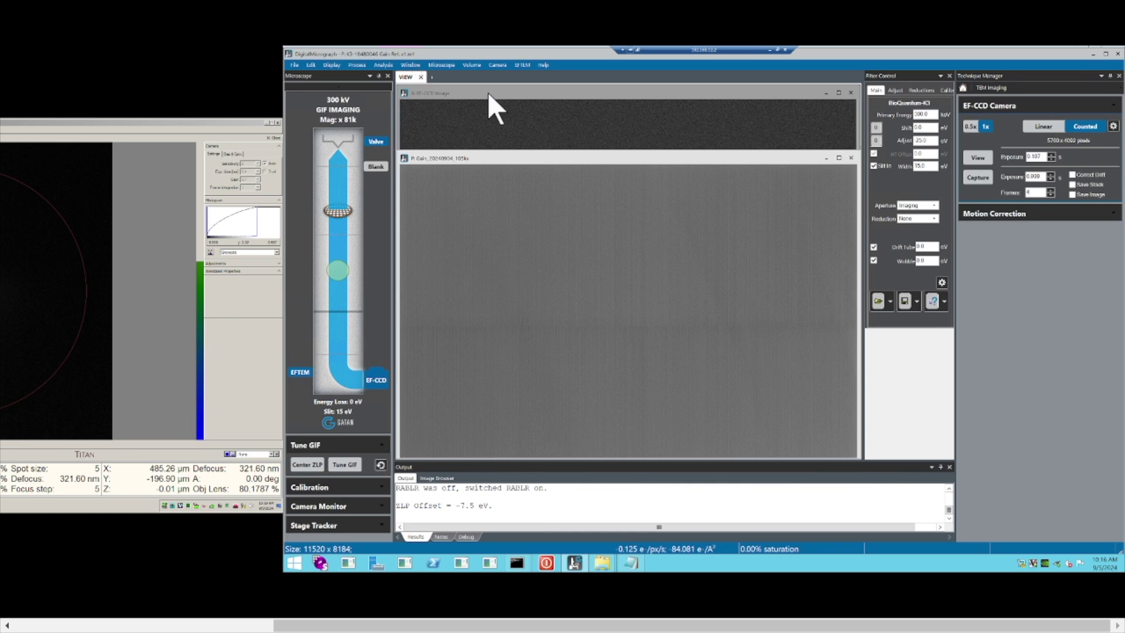
scroll(785, 495, up, 1)
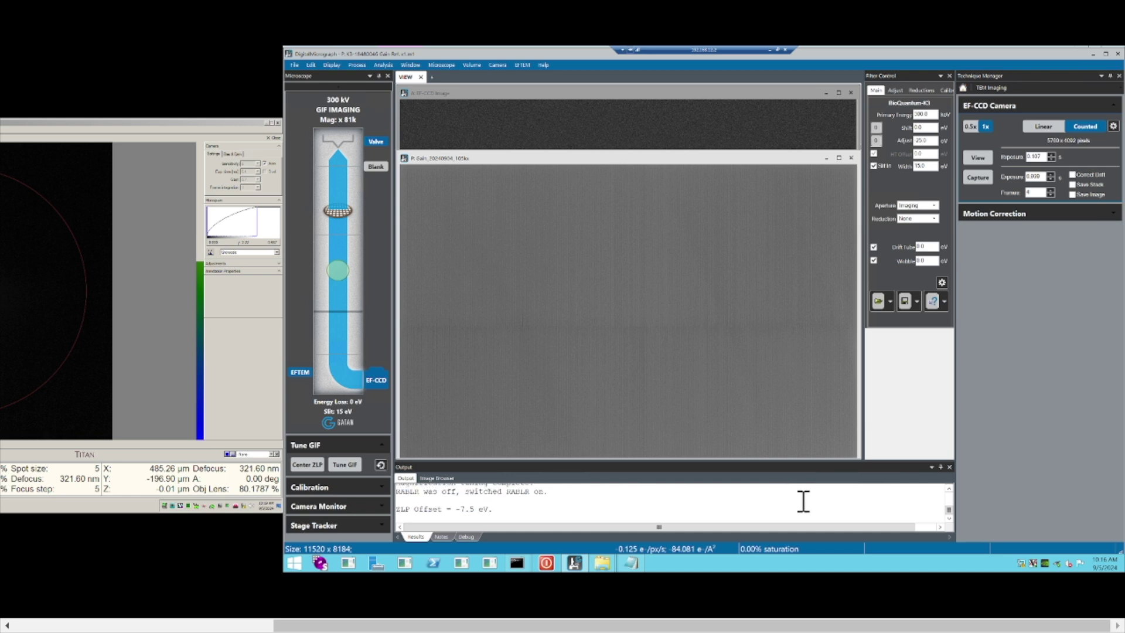
Switch back to EPU and create a new session using the preferences of the current session
drag(785, 627, 526, 627)
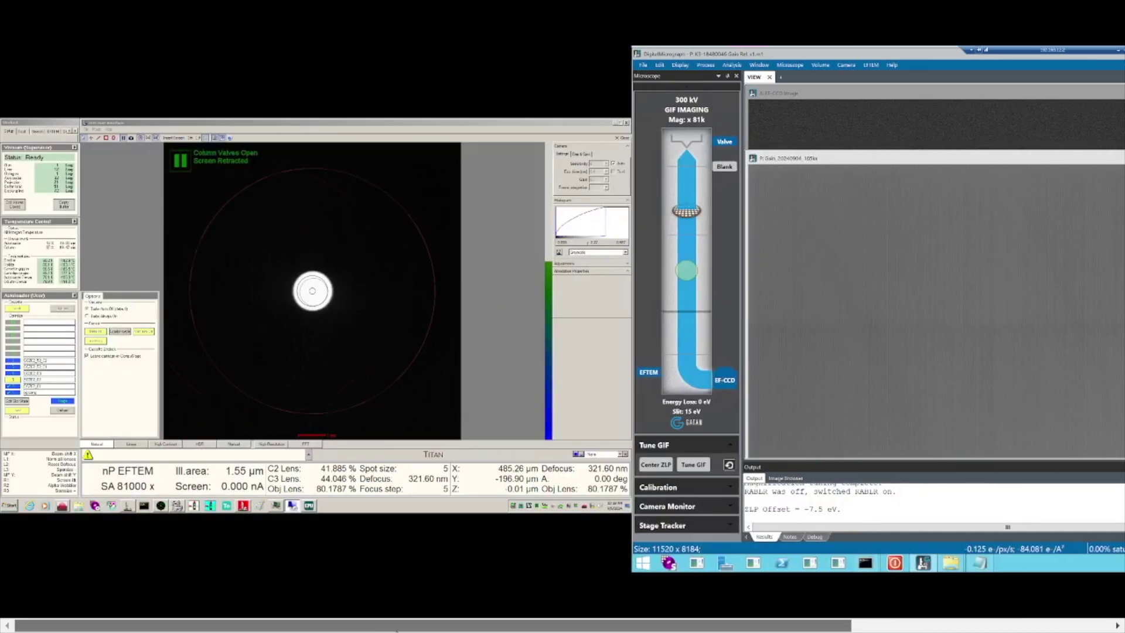
click(309, 505)
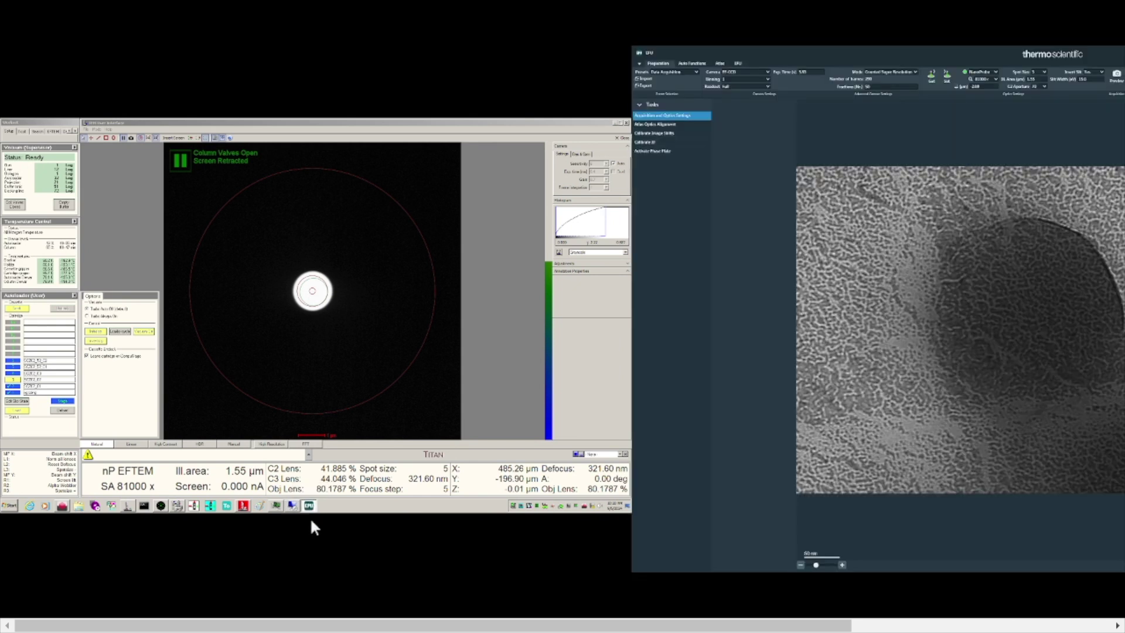
drag(336, 627, 603, 625)
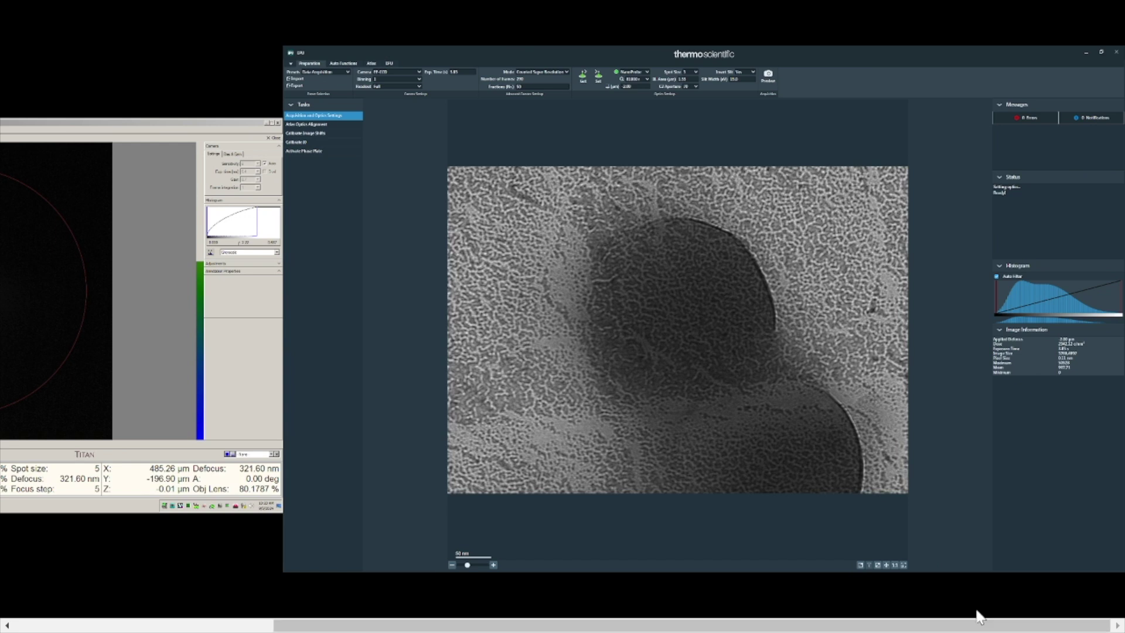
scroll(978, 615, up, 5)
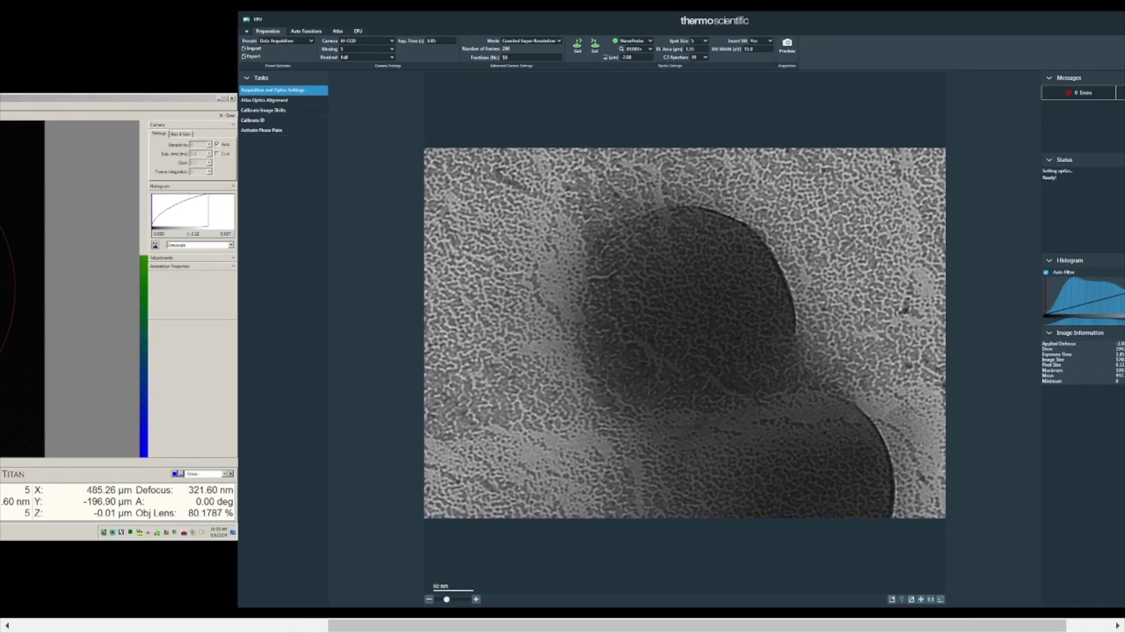
scroll(684, 332, right, 1)
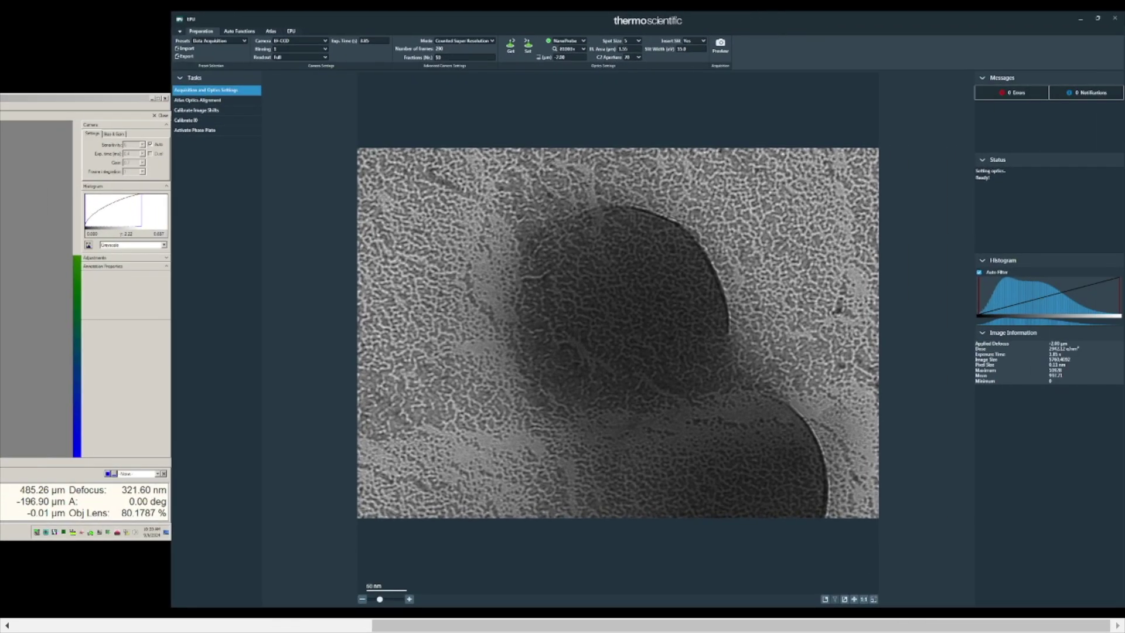
click(290, 33)
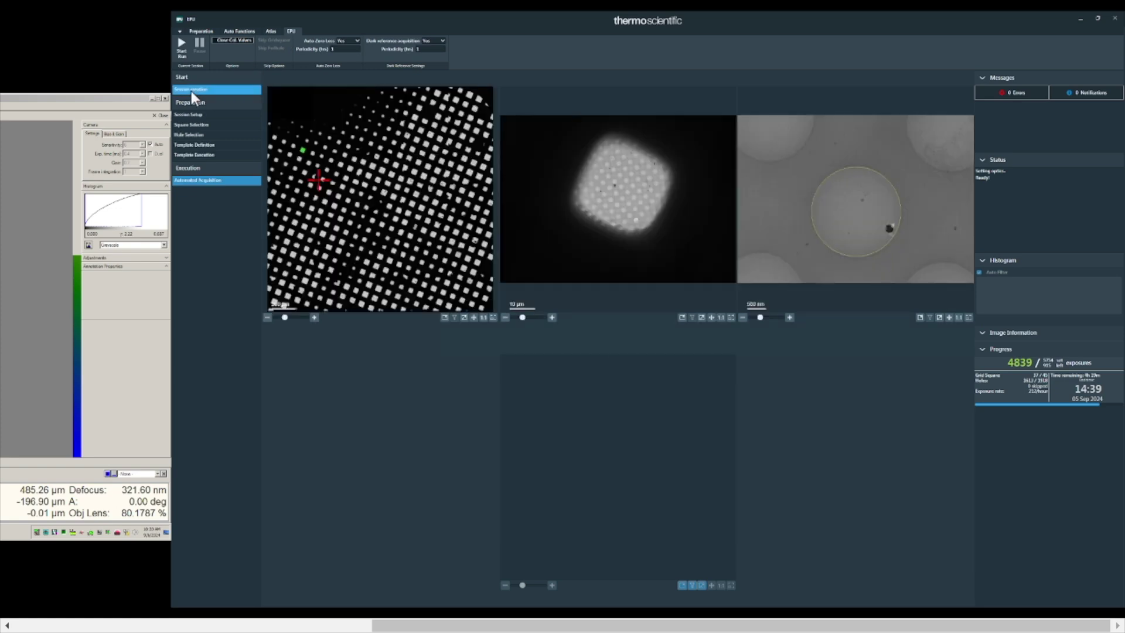
click(191, 90)
click(183, 51)
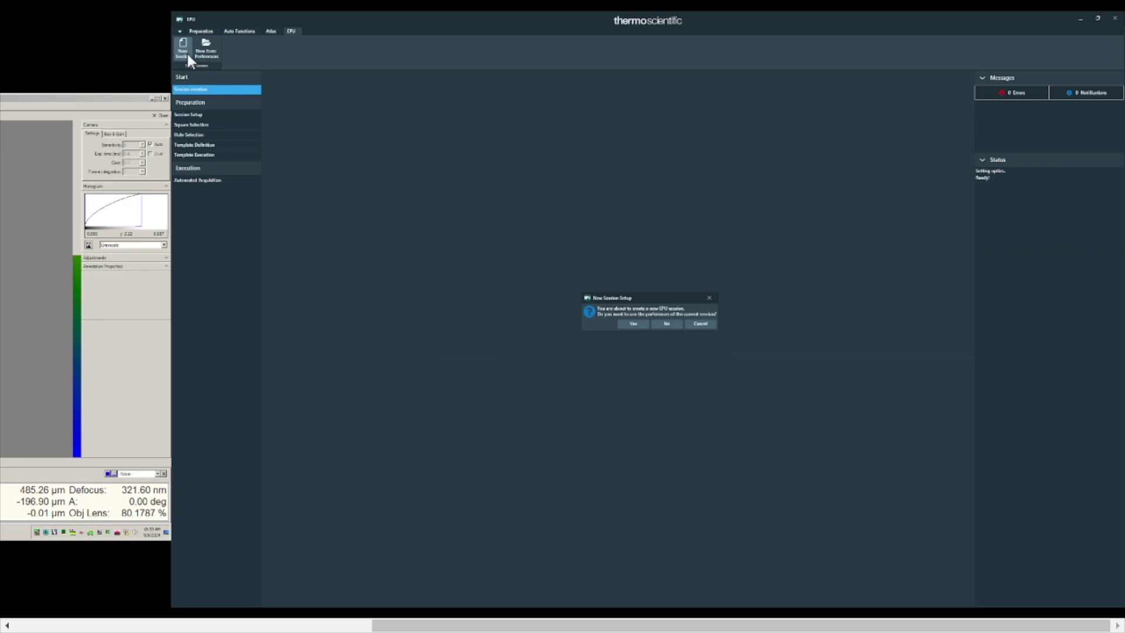
click(633, 323)
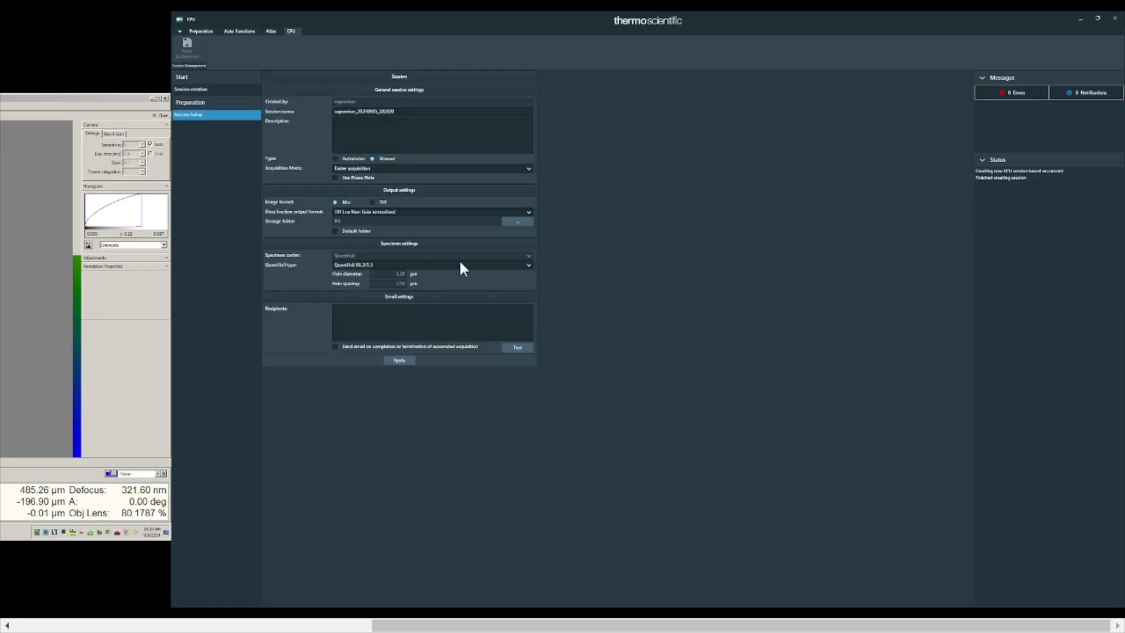
Set the Quantifoil type to R2/1, name the session Data_20240905_SC202_02, and apply the session settings
click(462, 265)
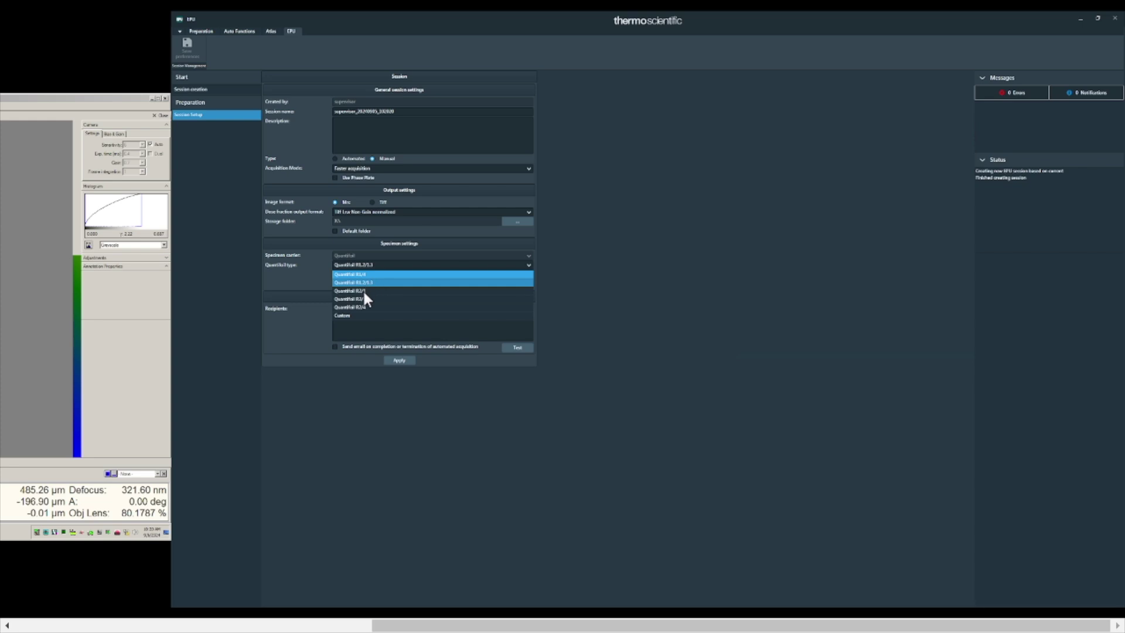
click(360, 290)
drag(395, 116, 323, 120)
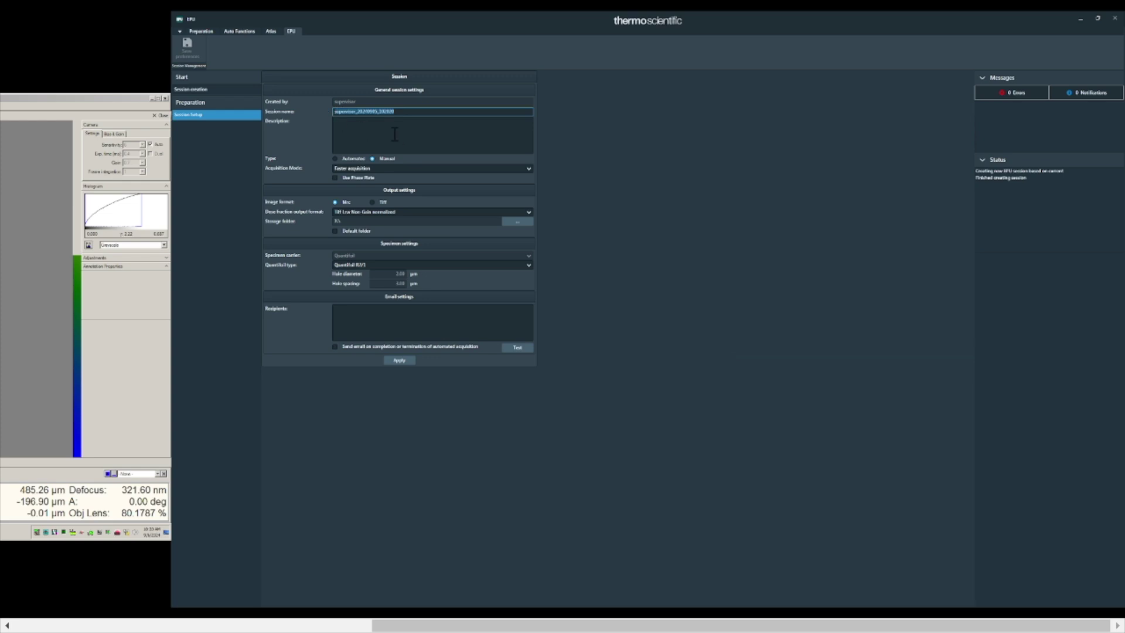
text(0)
text(Beta)
text(_2024)
text(0905_SC202_02)
click(396, 361)
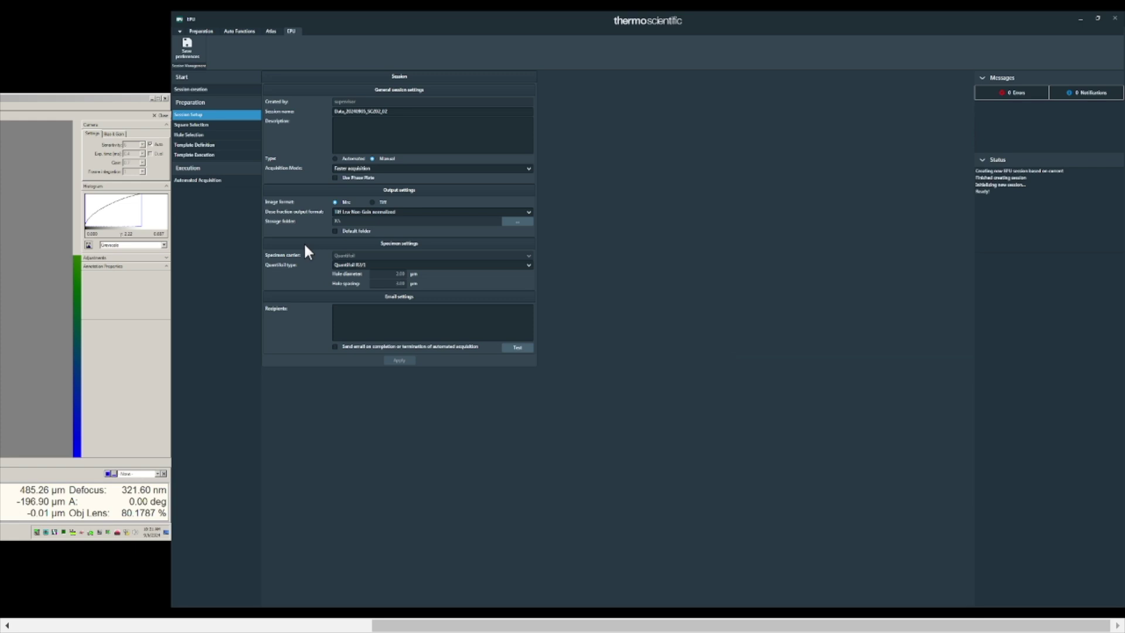
Open the square selection for the new session and unselect all grid squares on the atlas
click(192, 125)
click(205, 124)
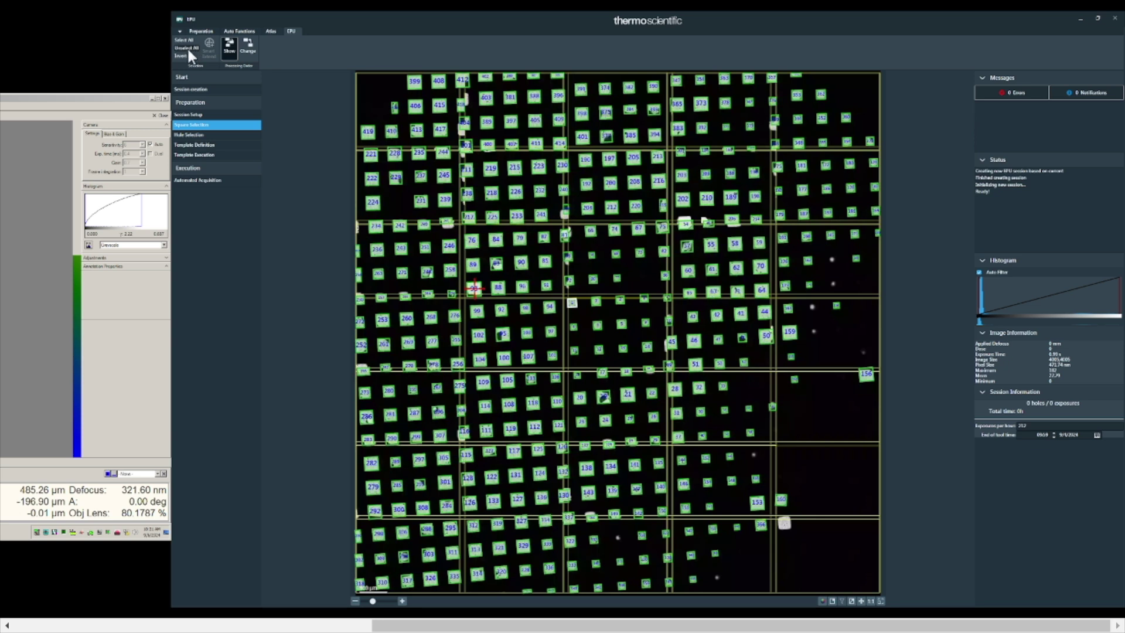
click(187, 47)
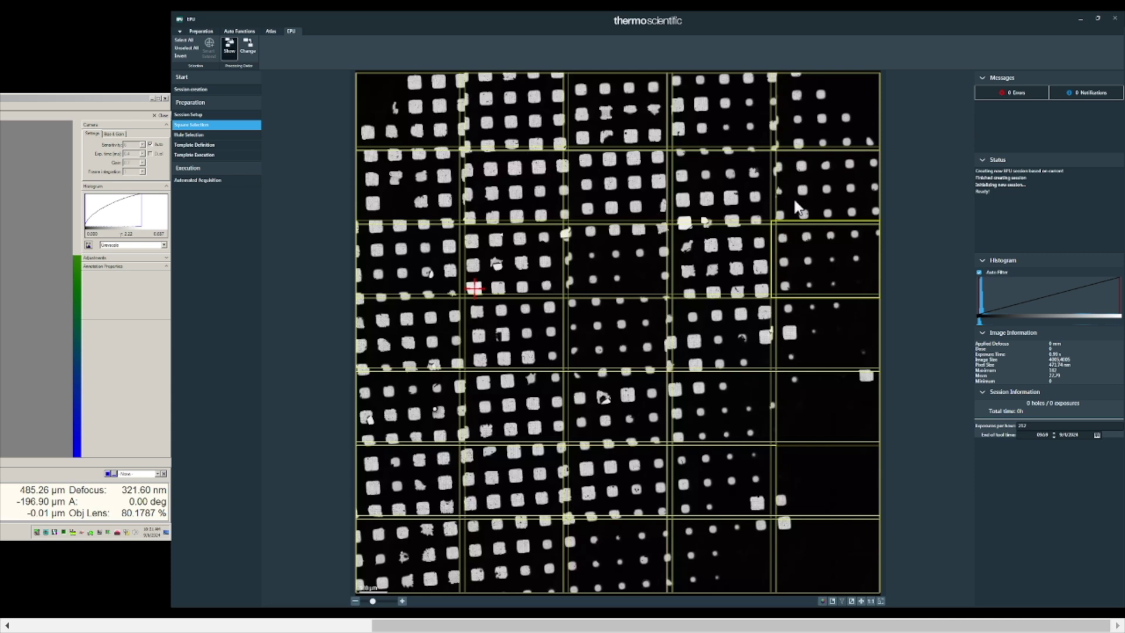
Select the grid square at the upper left of the atlas tile where the right-hand squares become small
scroll(794, 201, up, 3)
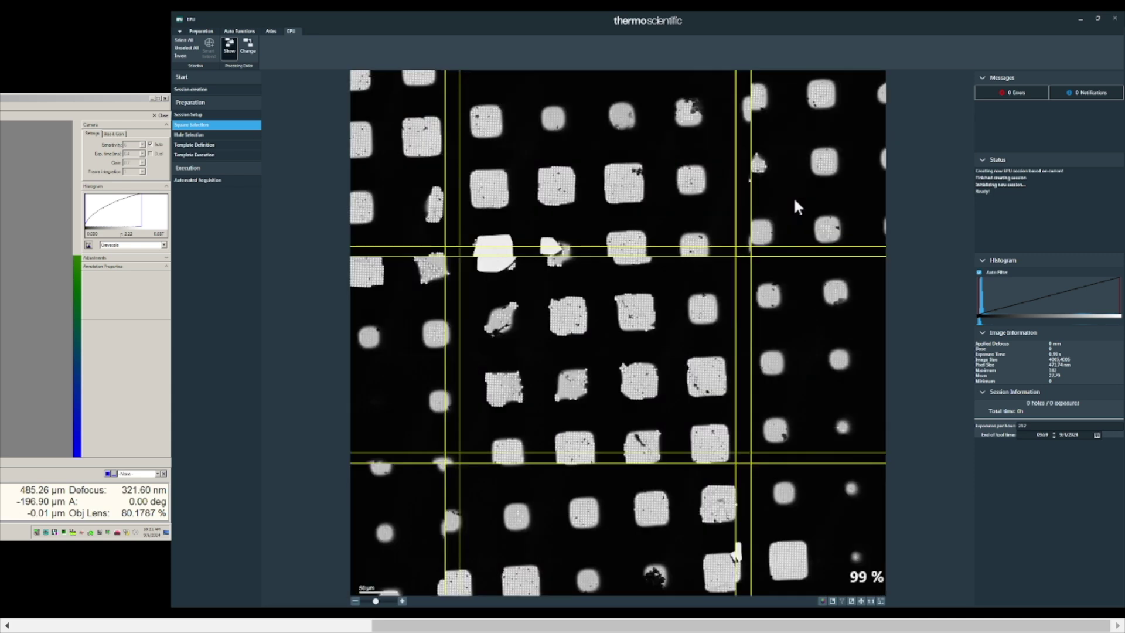
scroll(795, 201, up, 2)
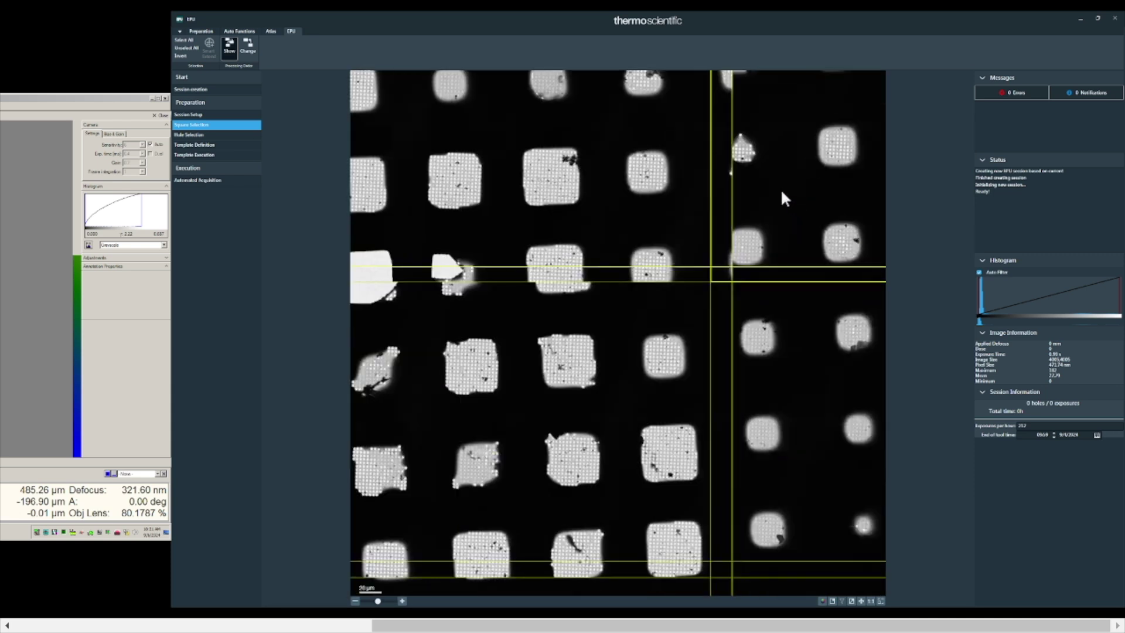
right_click(762, 339)
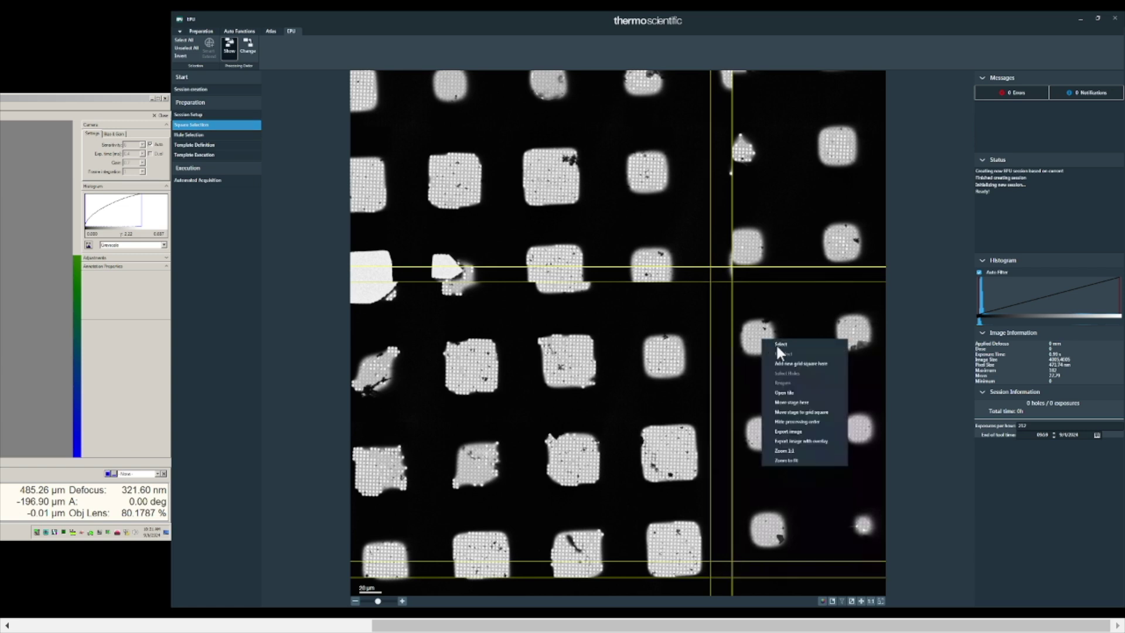
click(779, 345)
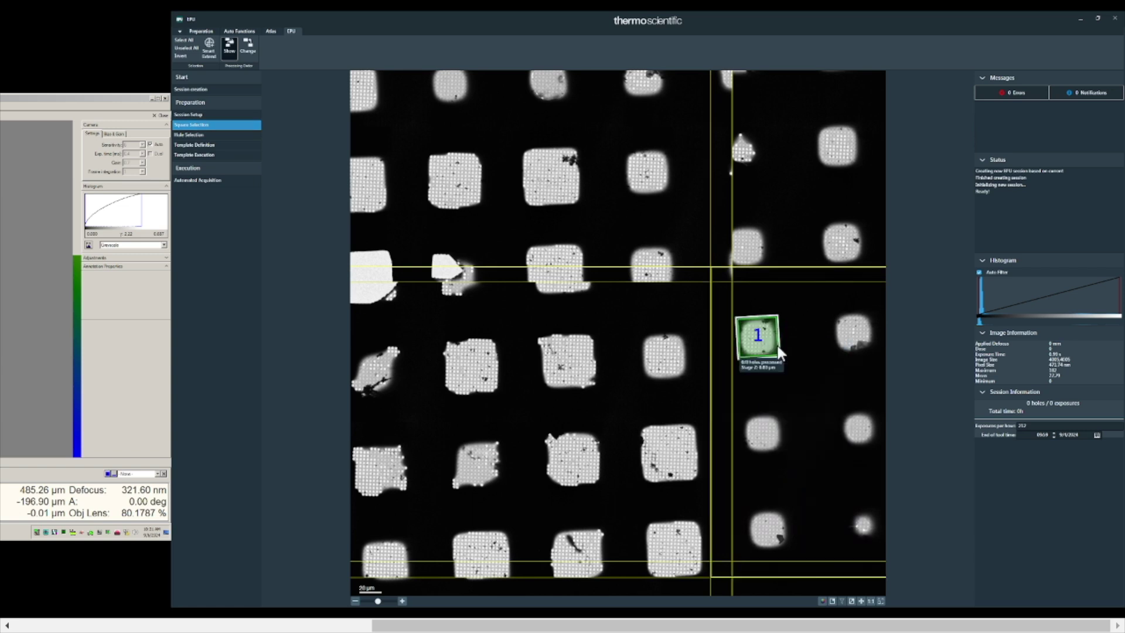
Move the stage to the selected grid square and run Auto Eucentric in Hole Selection
right_click(756, 346)
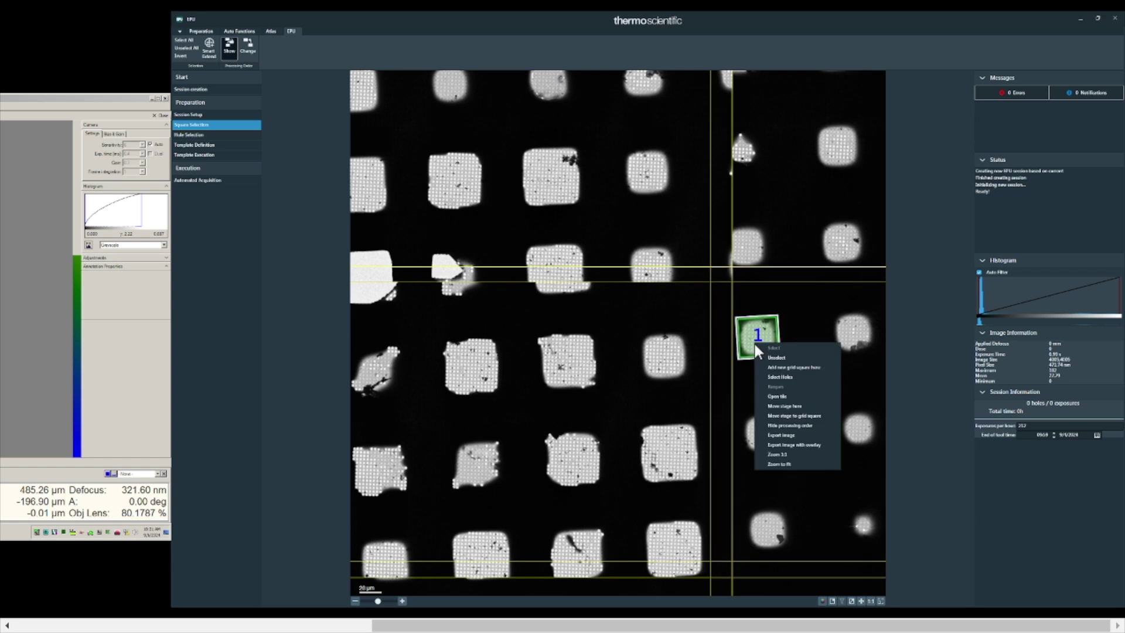
click(792, 415)
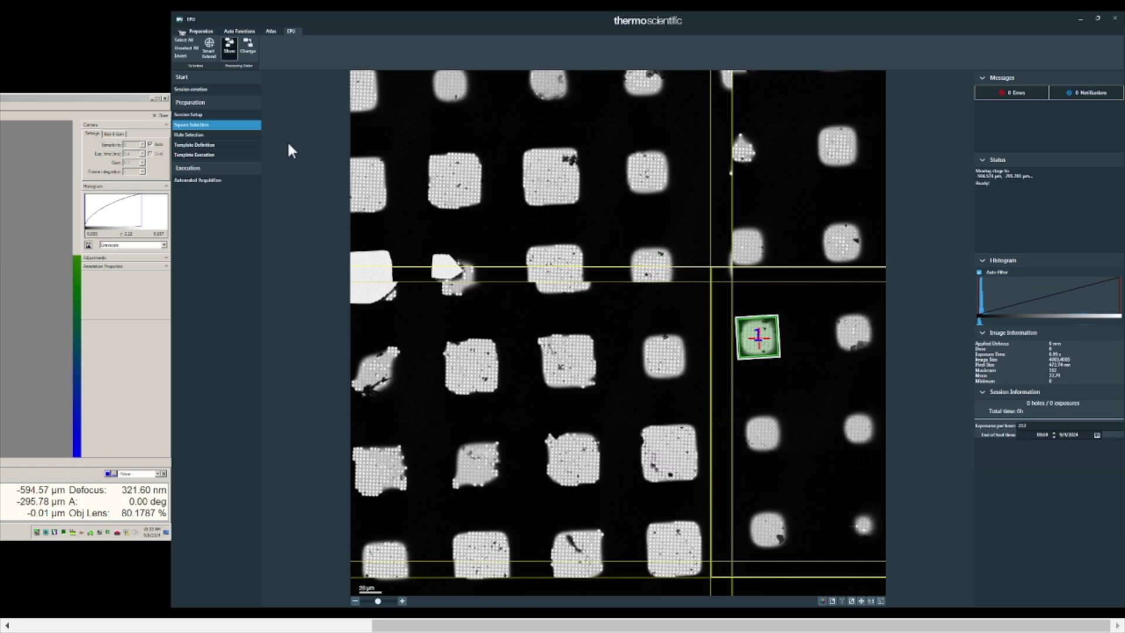
click(232, 135)
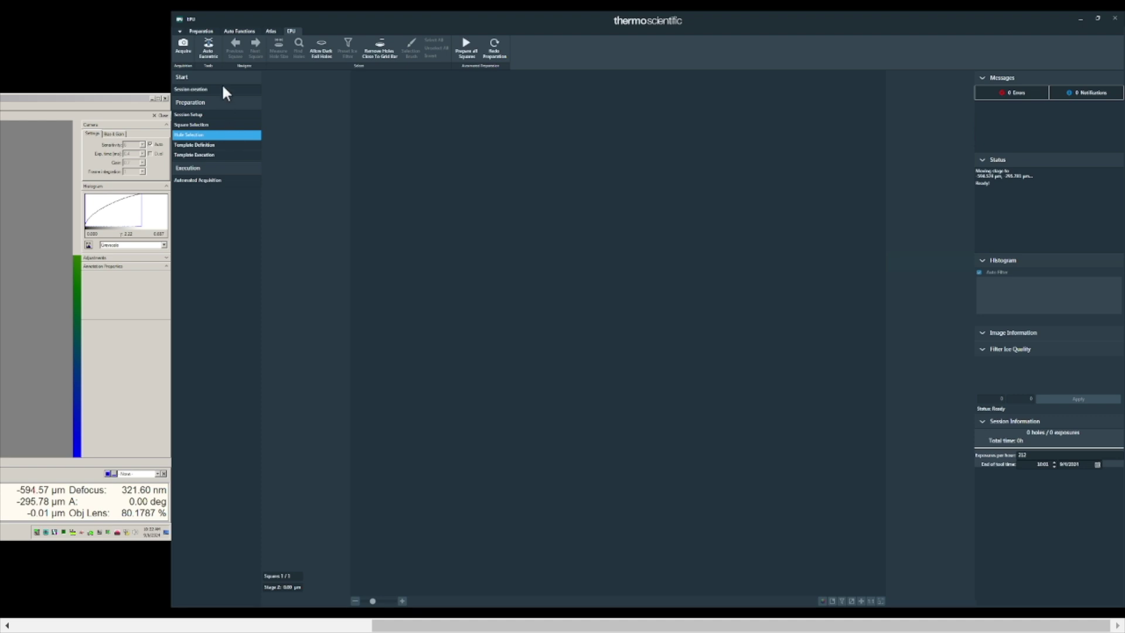
click(210, 50)
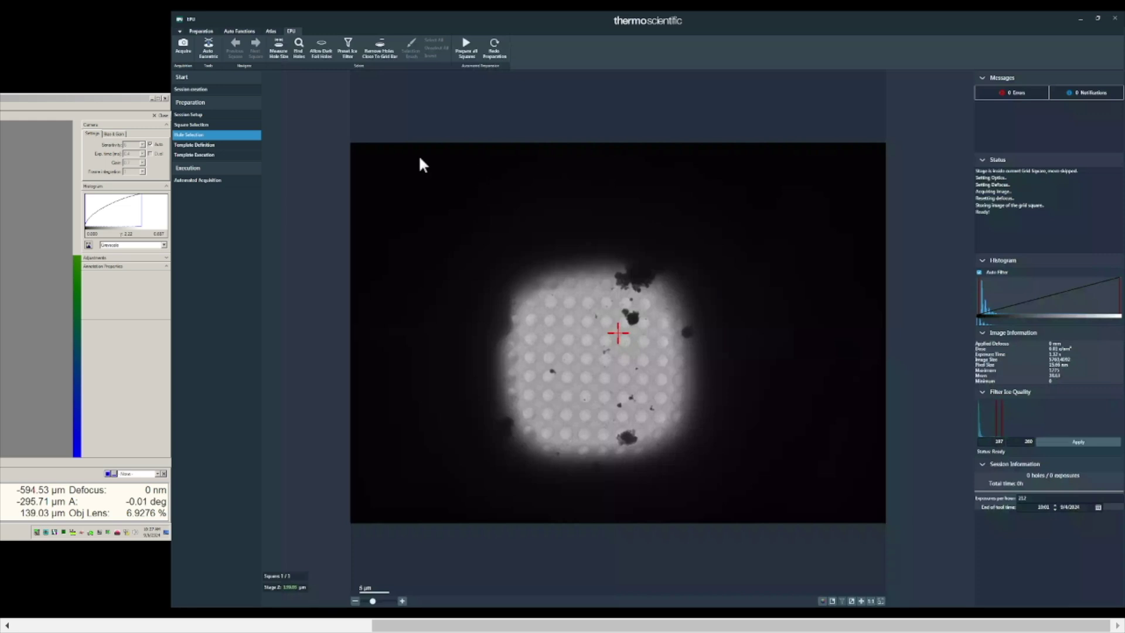
Start the hole size measurement and center its two circles on neighbouring holes near the middle of the square
click(277, 51)
scroll(616, 332, up, 3)
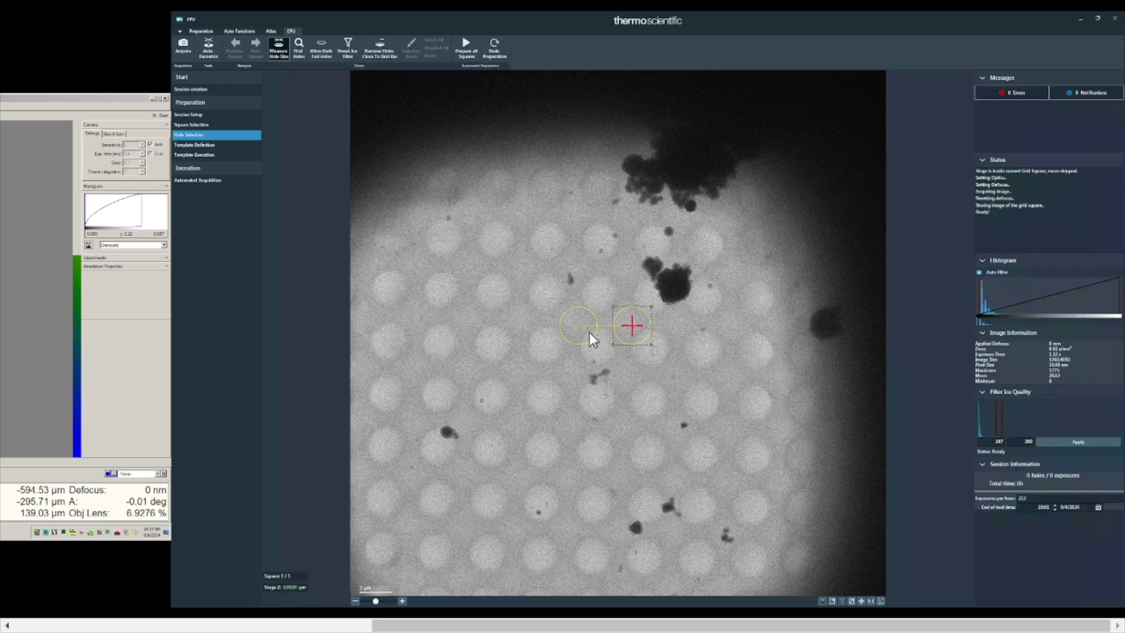
click(575, 325)
click(599, 350)
click(653, 350)
scroll(623, 339, up, 2)
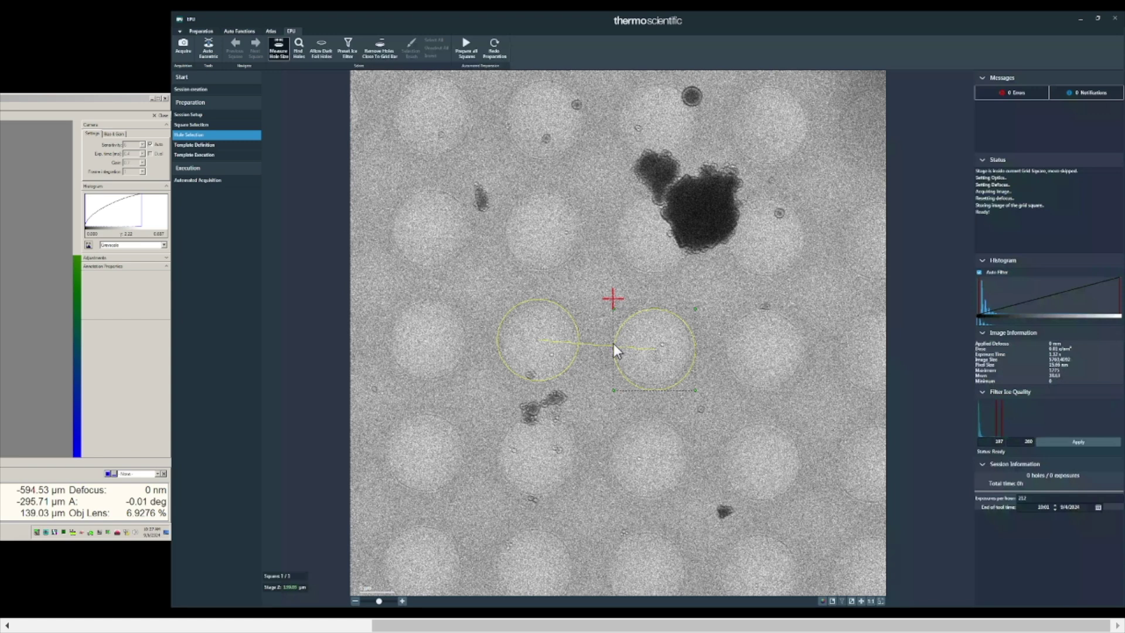
scroll(610, 343, up, 2)
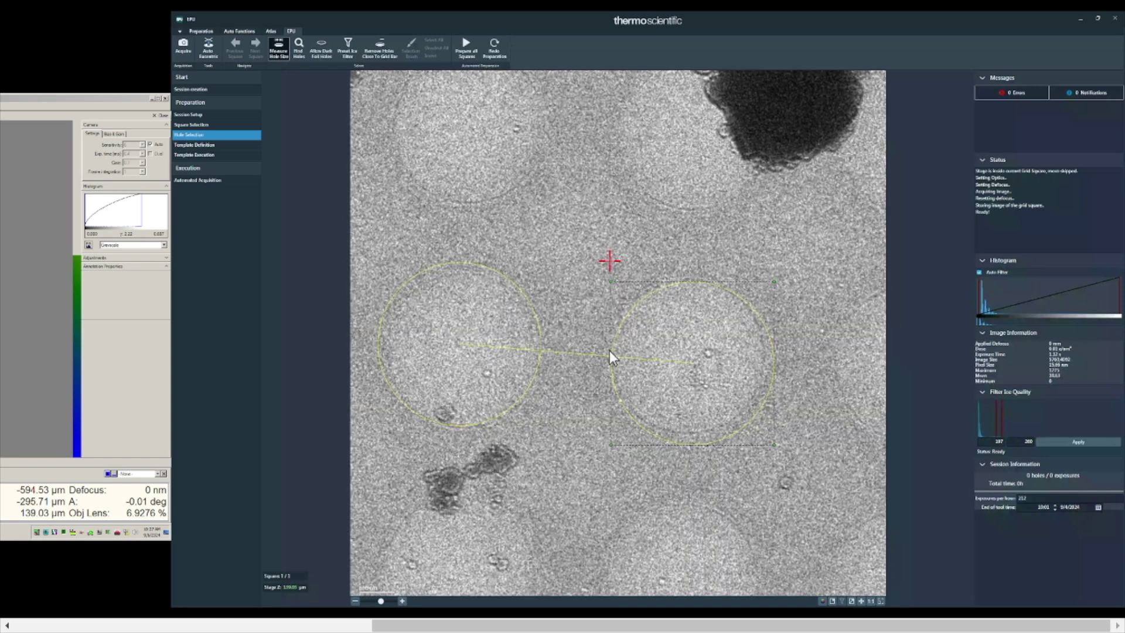
click(686, 354)
drag(685, 353, 690, 350)
click(491, 357)
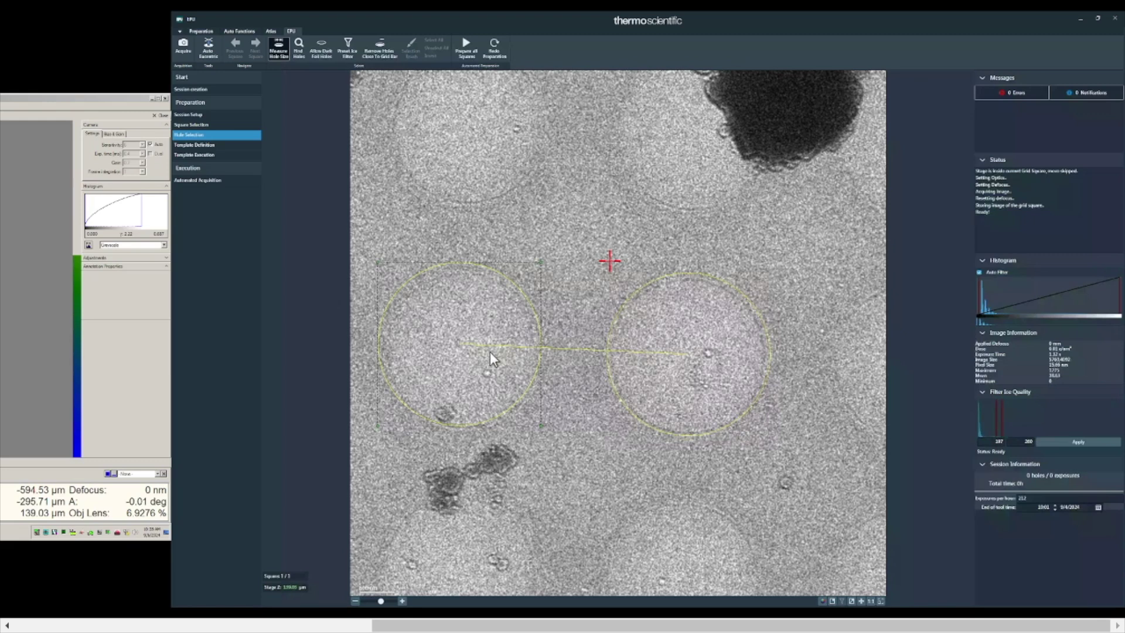
drag(466, 356, 465, 360)
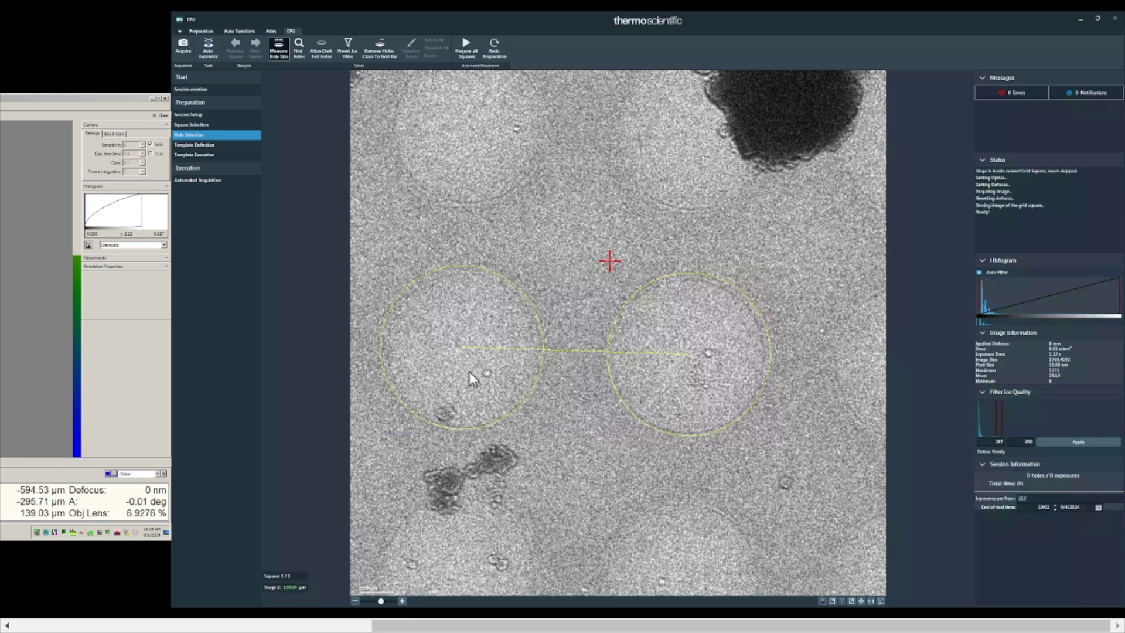
Fit the measuring circles to the diameter and spacing of the two holes, and find the holes across the grid square
mouse_move(527, 428)
click(523, 424)
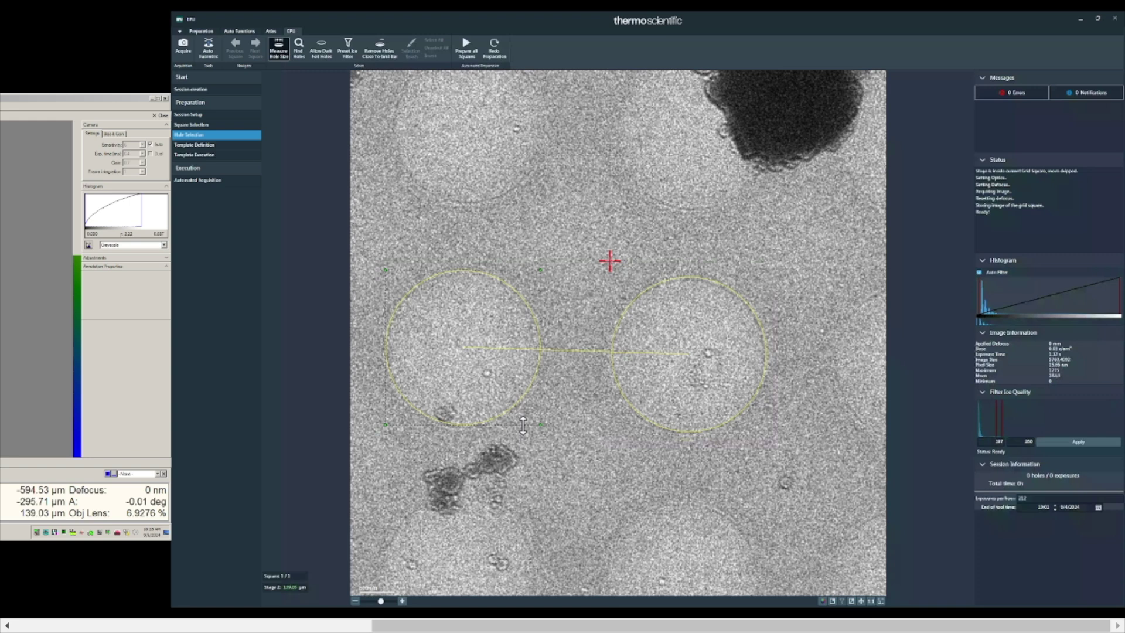
drag(523, 424, 523, 429)
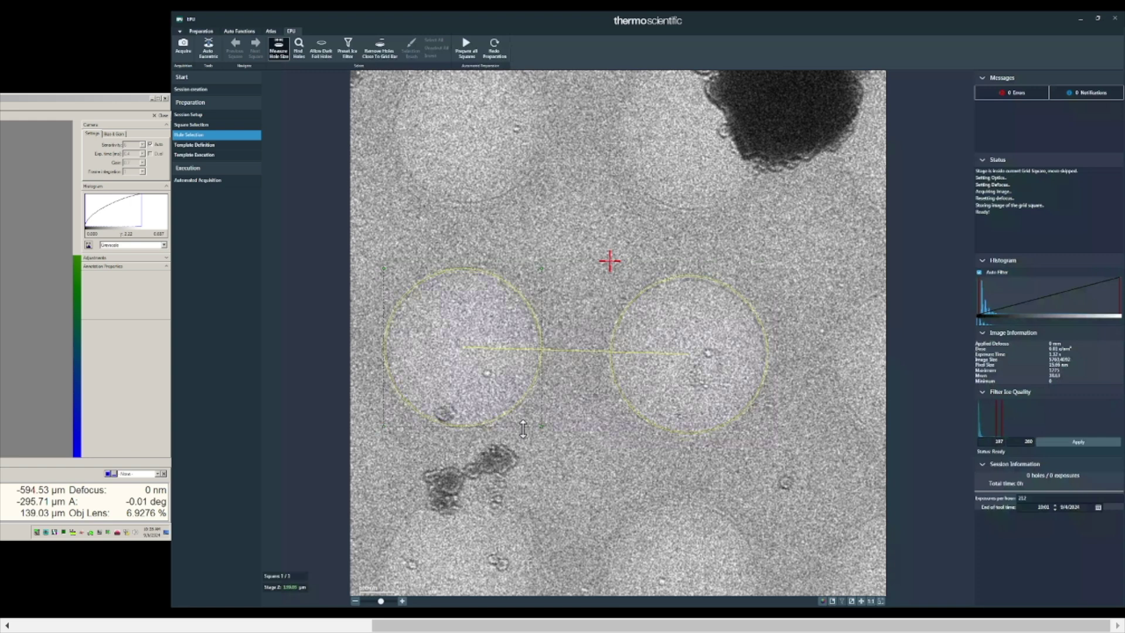
drag(705, 356, 700, 357)
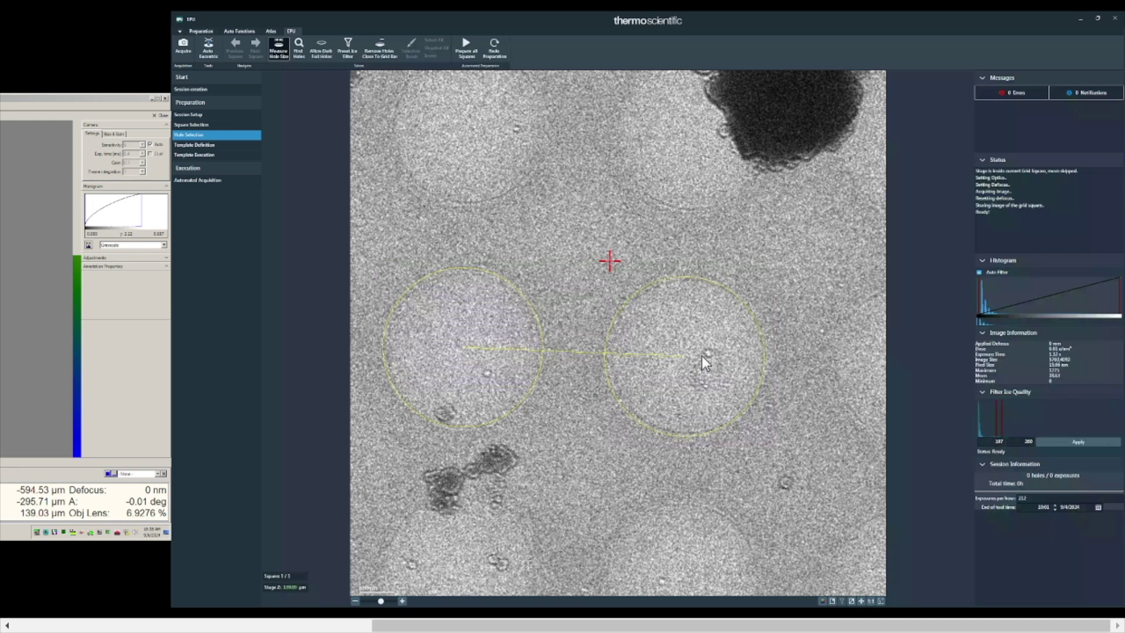
click(702, 357)
click(609, 435)
click(490, 332)
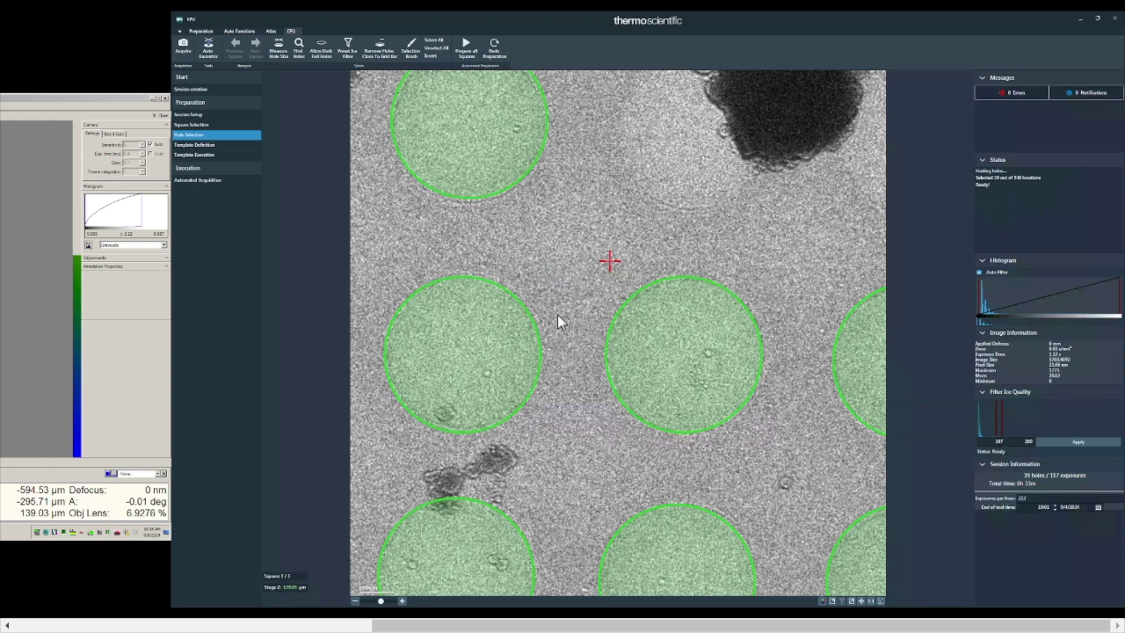
Move the stage to a hole near the middle of the square and acquire its image in Template Definition
scroll(585, 314, down, 2)
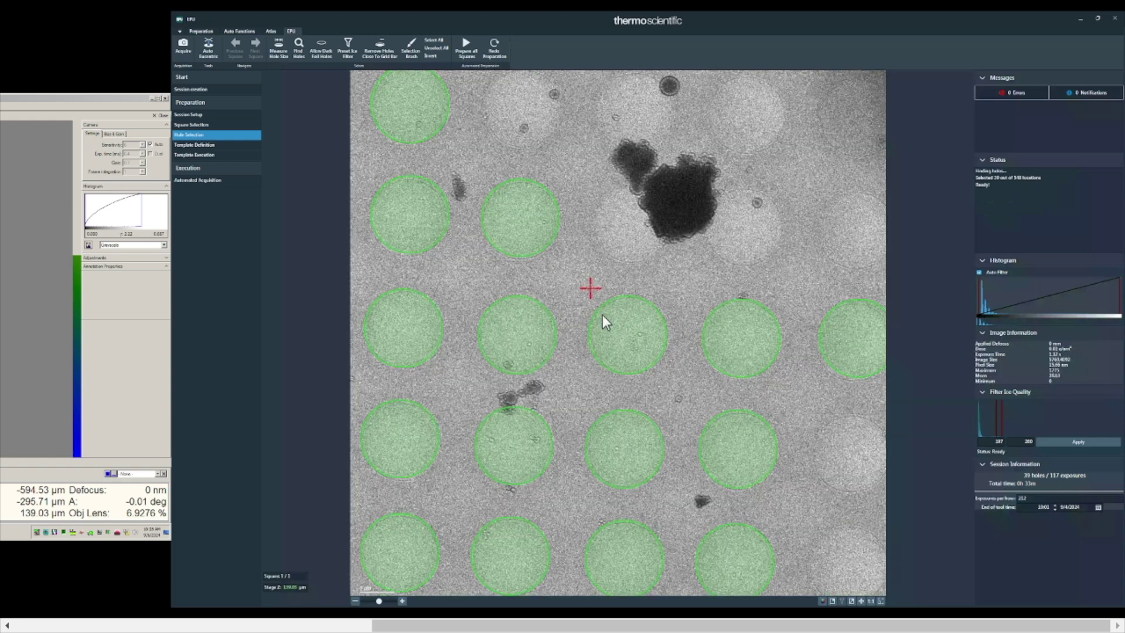
scroll(616, 321, down, 1)
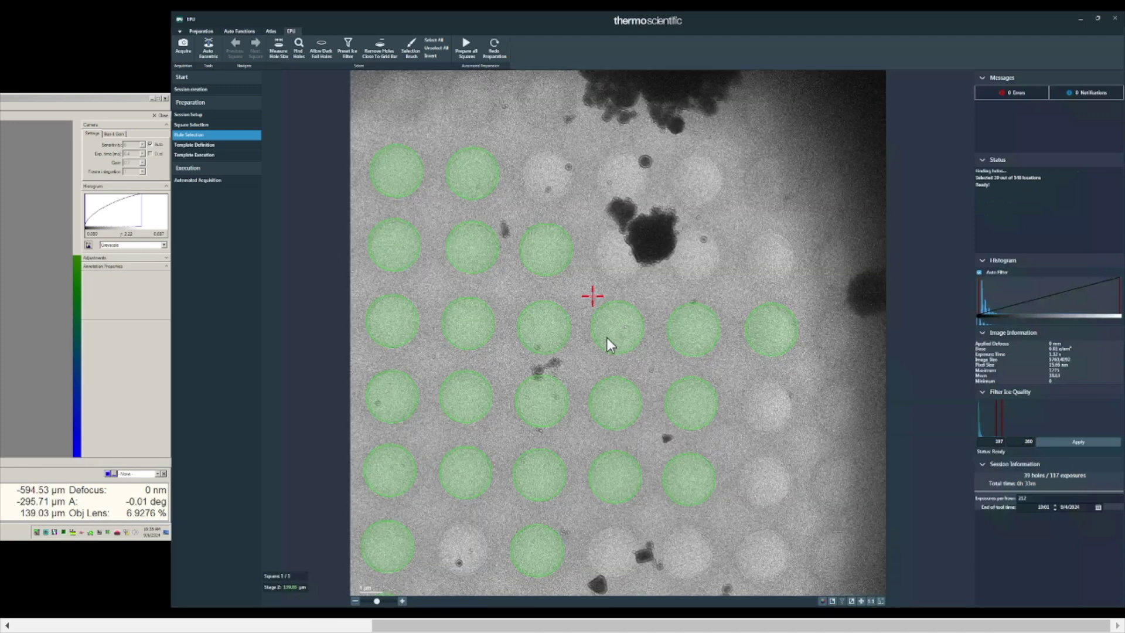
scroll(576, 360, down, 2)
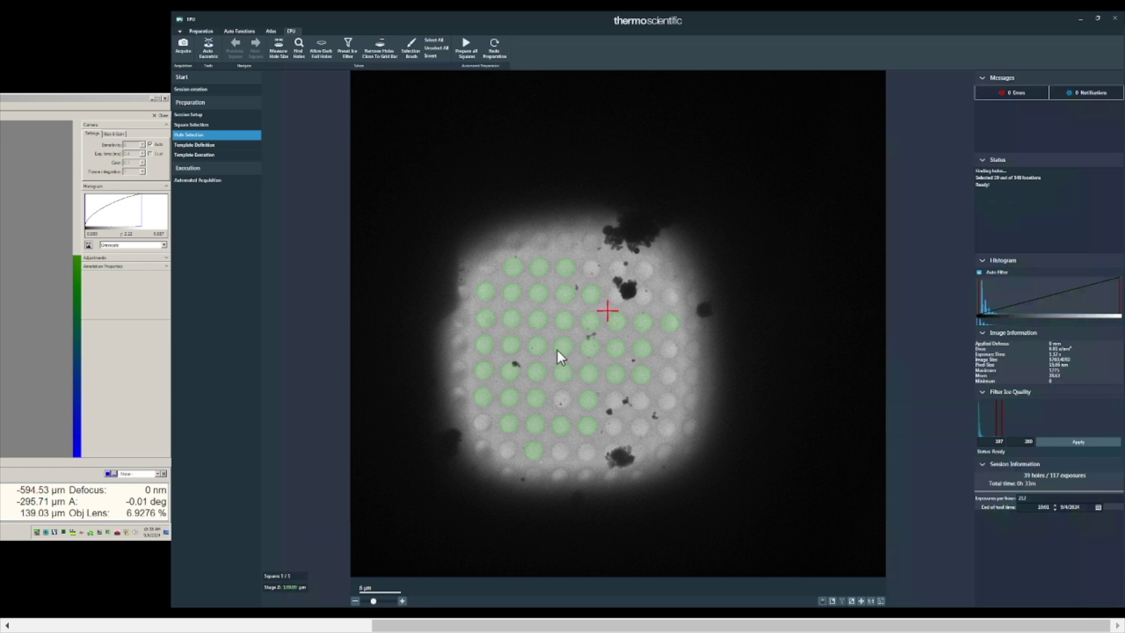
right_click(567, 353)
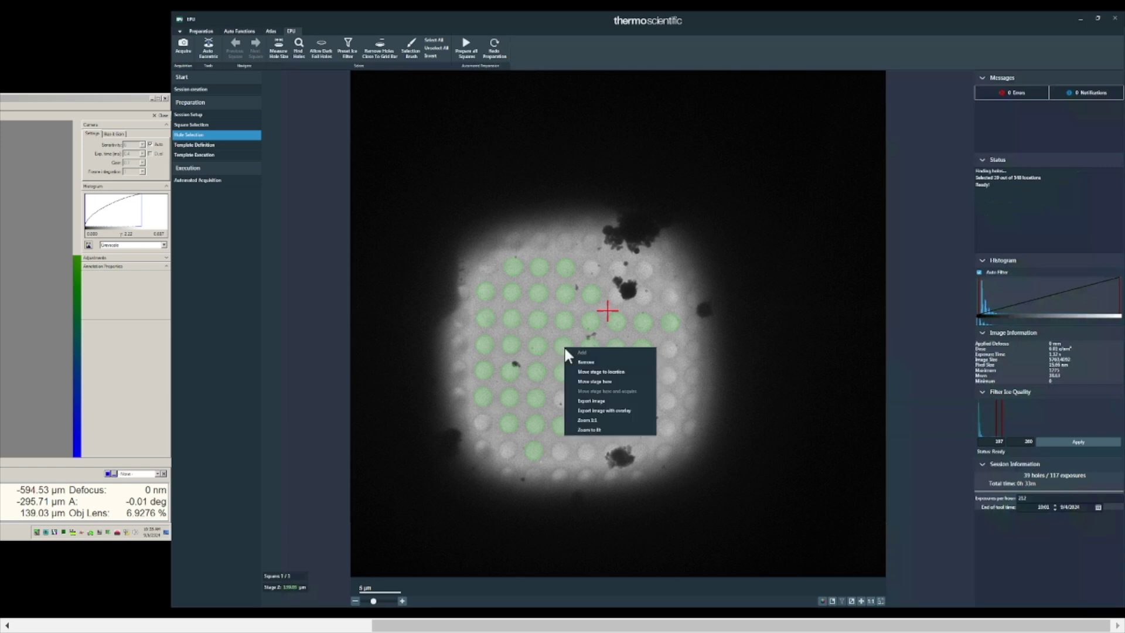
click(589, 371)
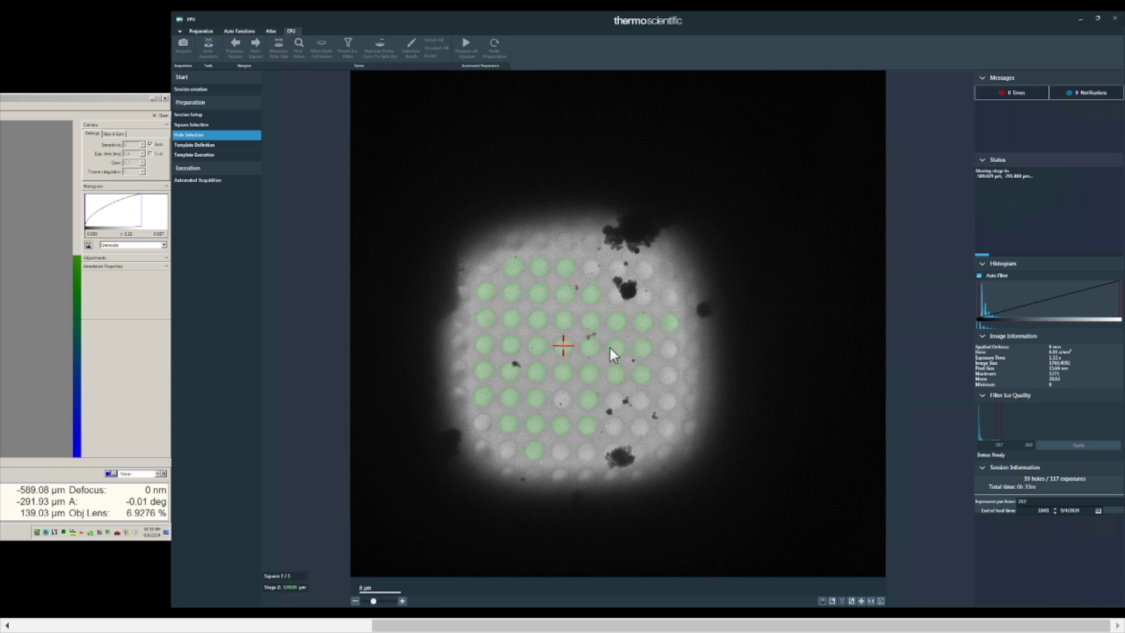
click(227, 142)
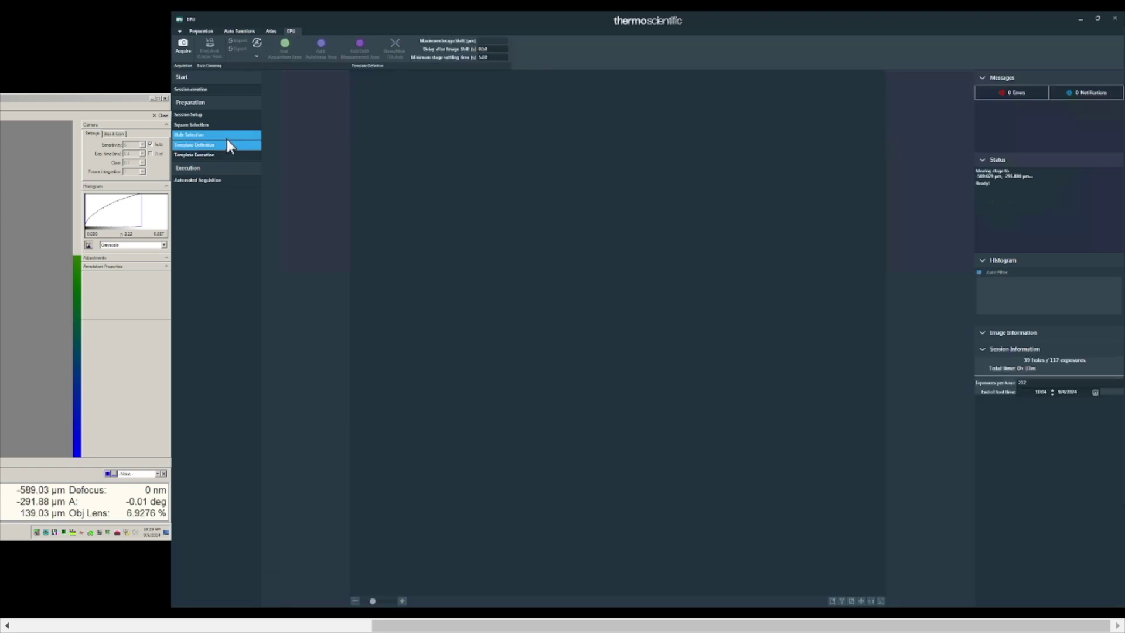
click(192, 50)
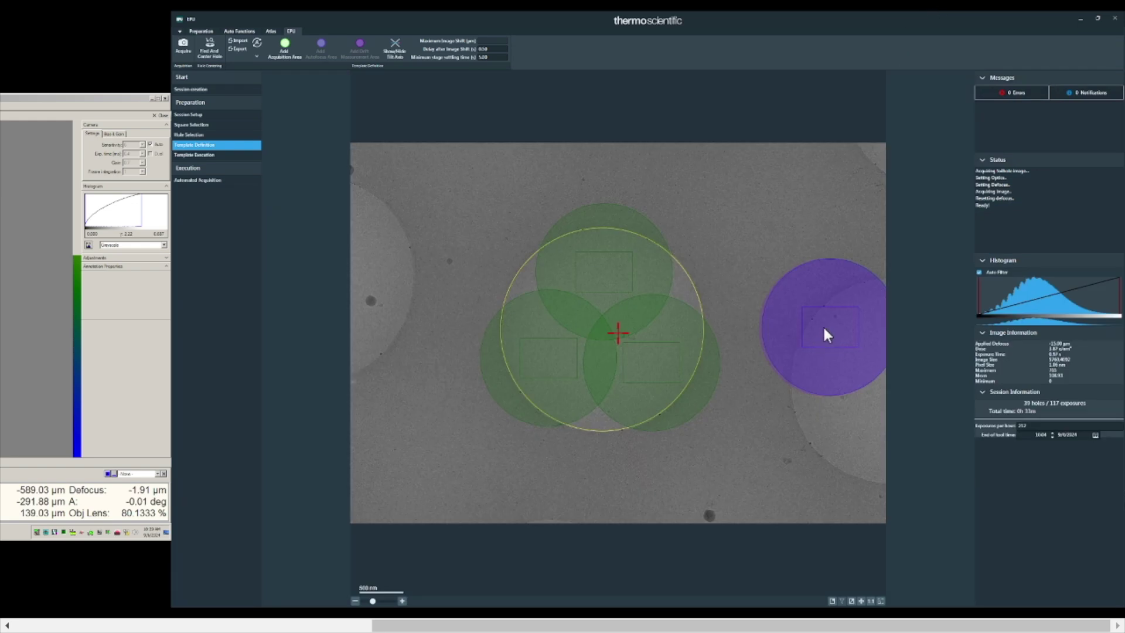
Place the drift measurement and autofocus areas on top of each other on the carbon, up and right of the central hole
click(786, 231)
click(754, 187)
drag(754, 190, 765, 179)
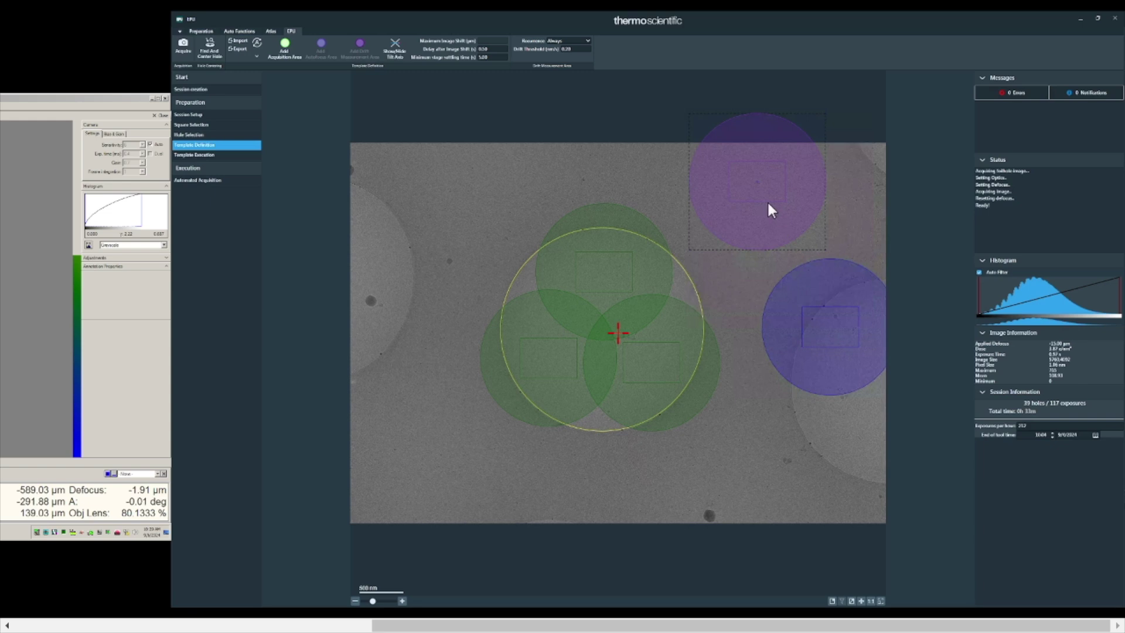
click(768, 200)
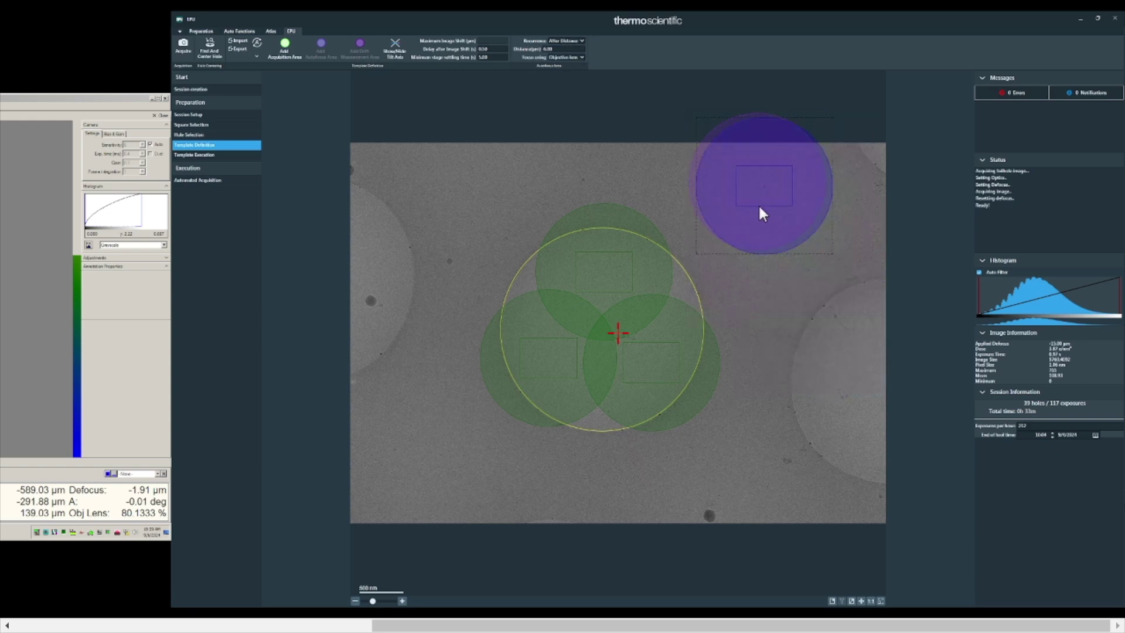
drag(759, 207, 745, 125)
click(747, 134)
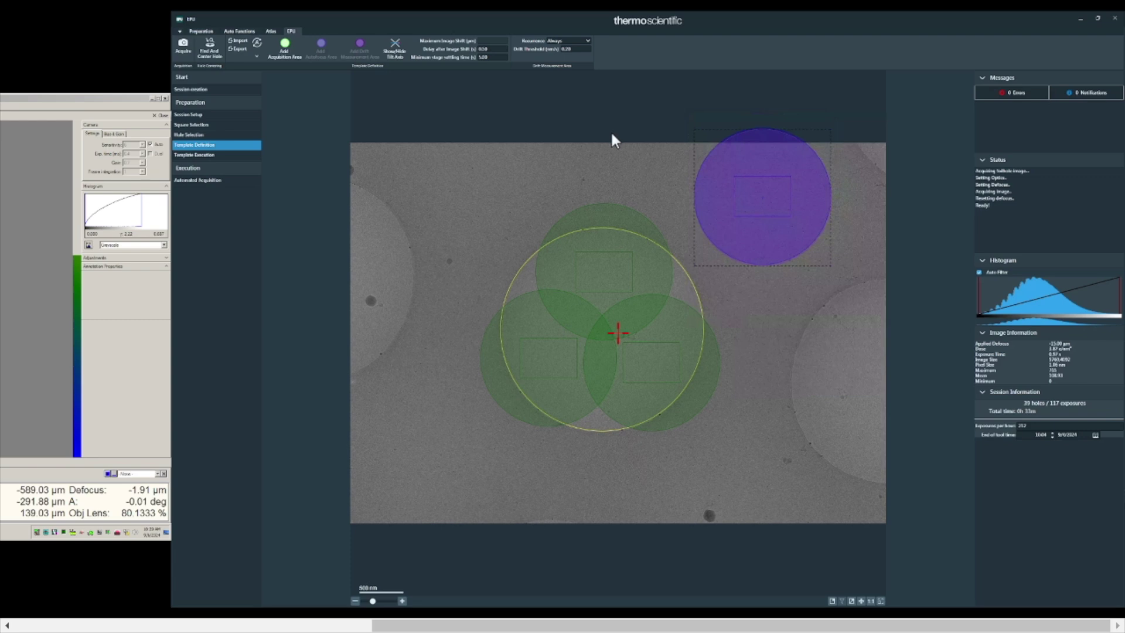
Run a preview acquisition of the template in Template Execution and return to Hole Selection
click(234, 155)
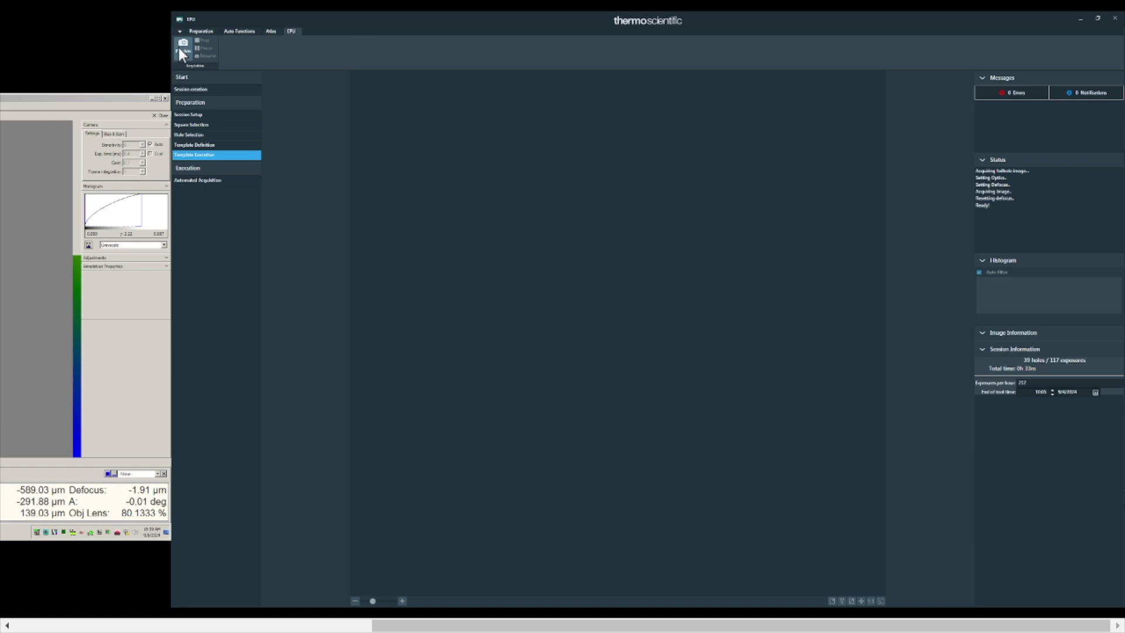
click(179, 49)
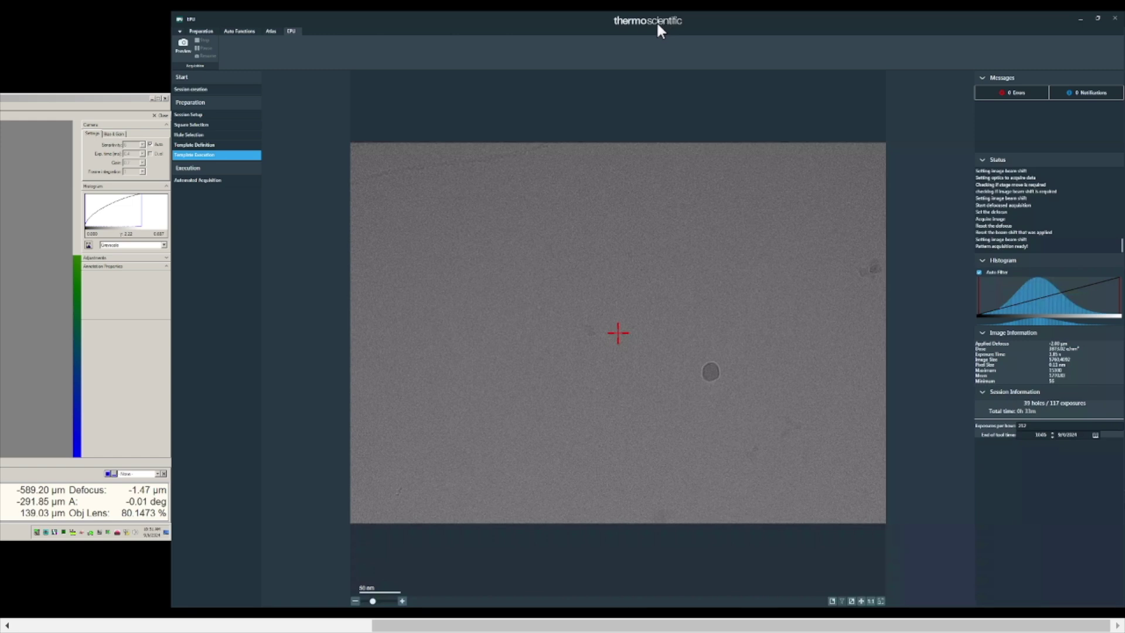
click(203, 135)
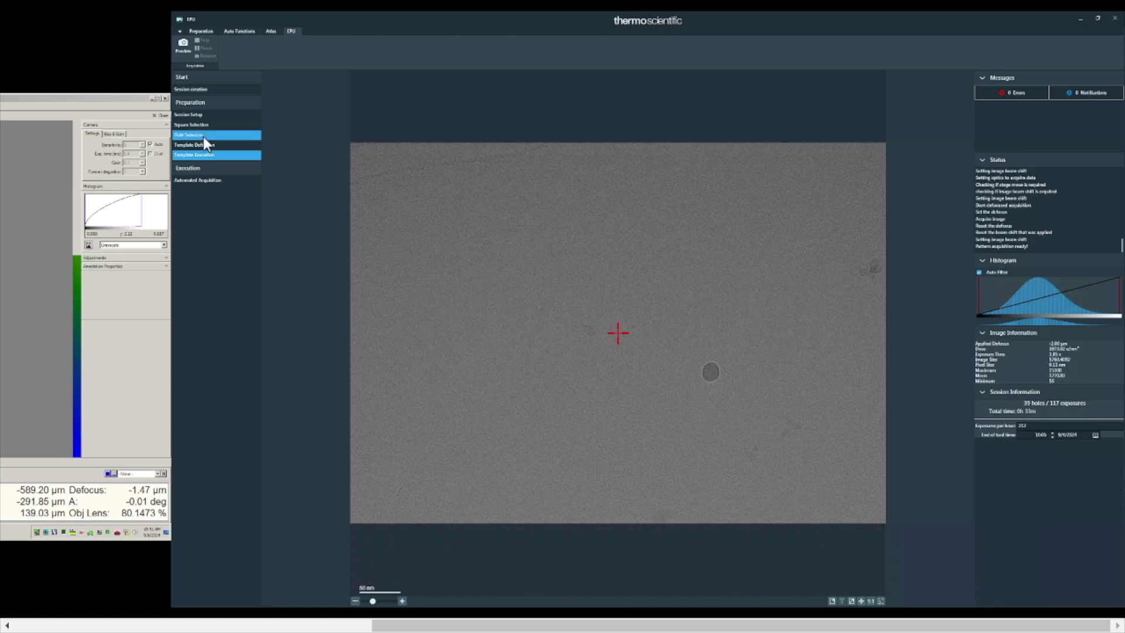